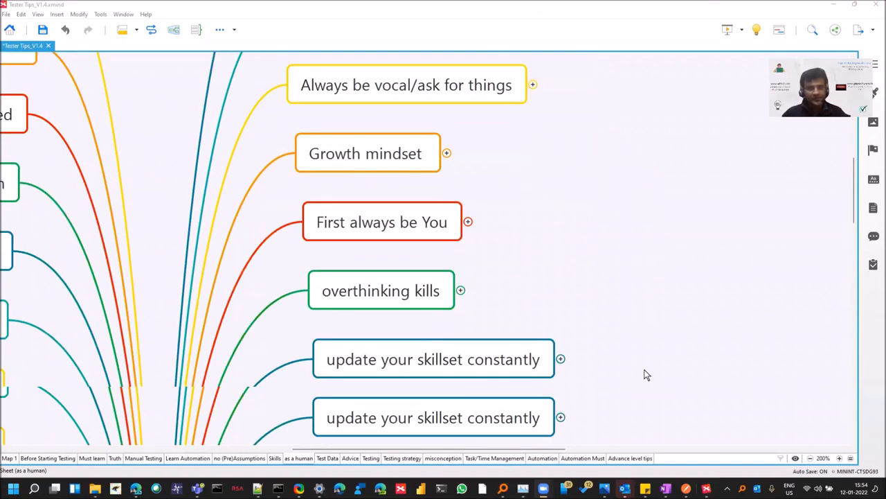
pyautogui.scroll(5, 644, 374)
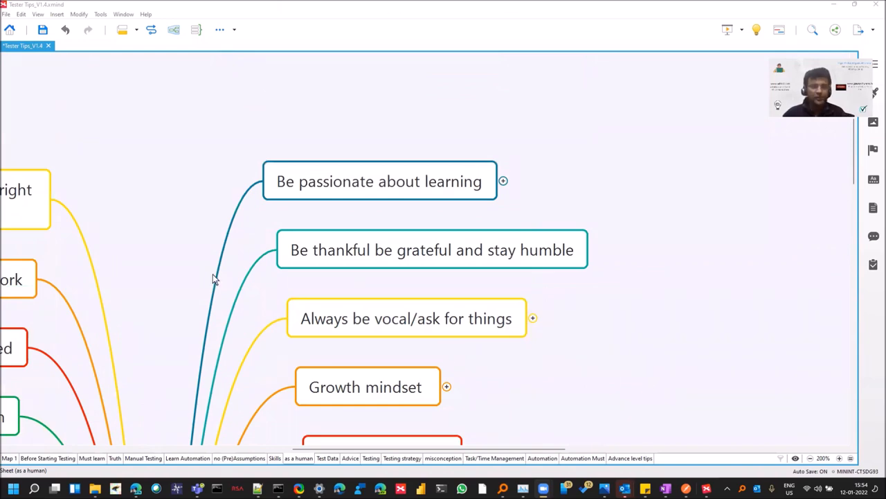
pyautogui.scroll(-5, 505, 339)
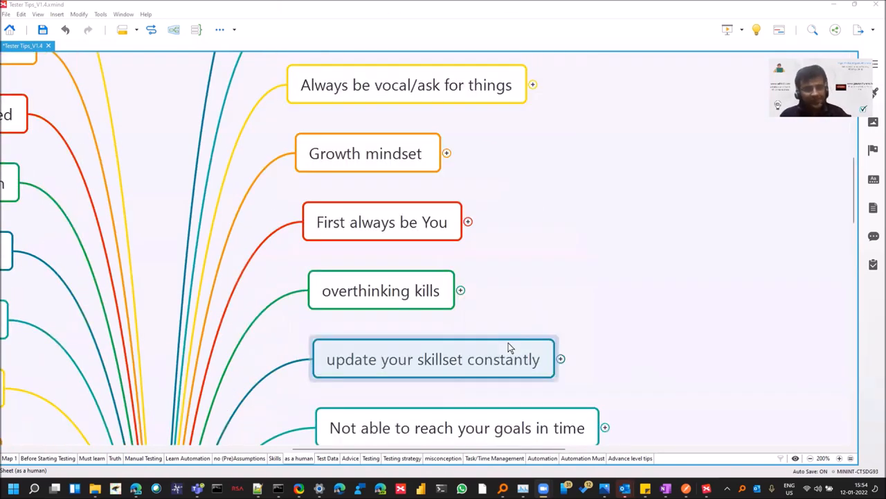
pyautogui.scroll(7, 510, 346)
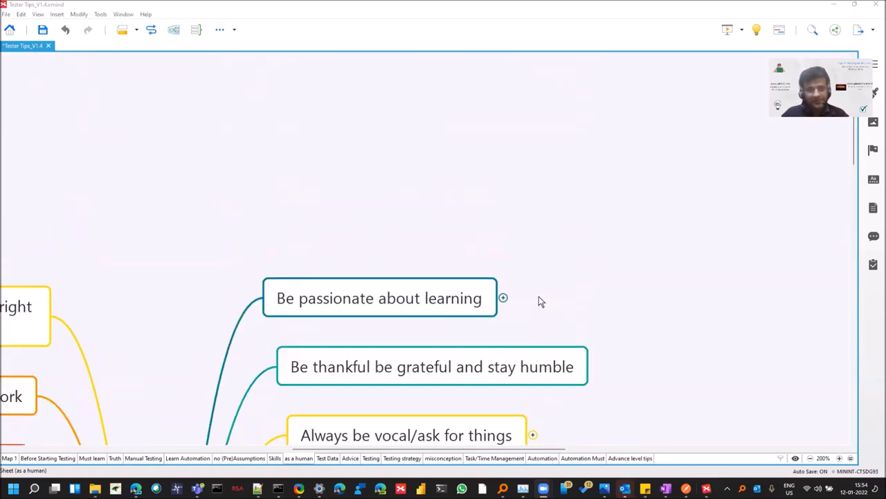
pyautogui.scroll(-1, 590, 190)
pyautogui.scroll(-1, 590, 190)
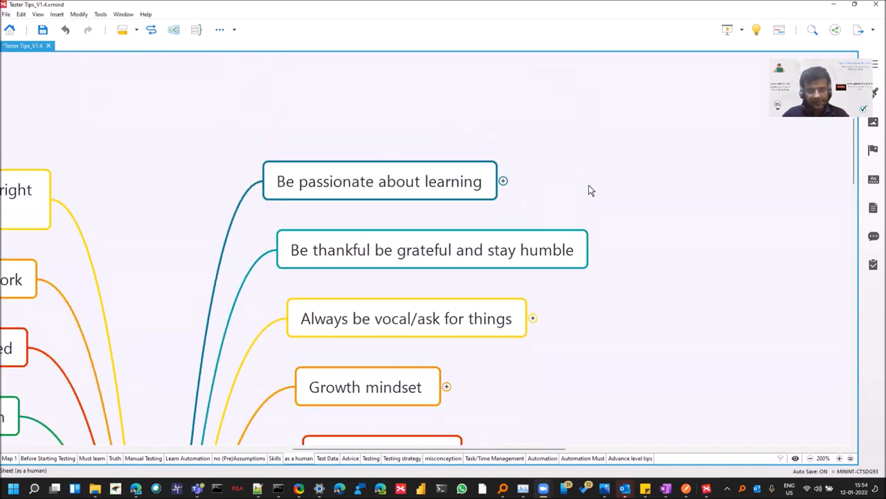
pyautogui.scroll(-6, 495, 83)
# Select the 'Align all efforts to become better version of yourself' sub-point under First always be You.
pyautogui.click(495, 83)
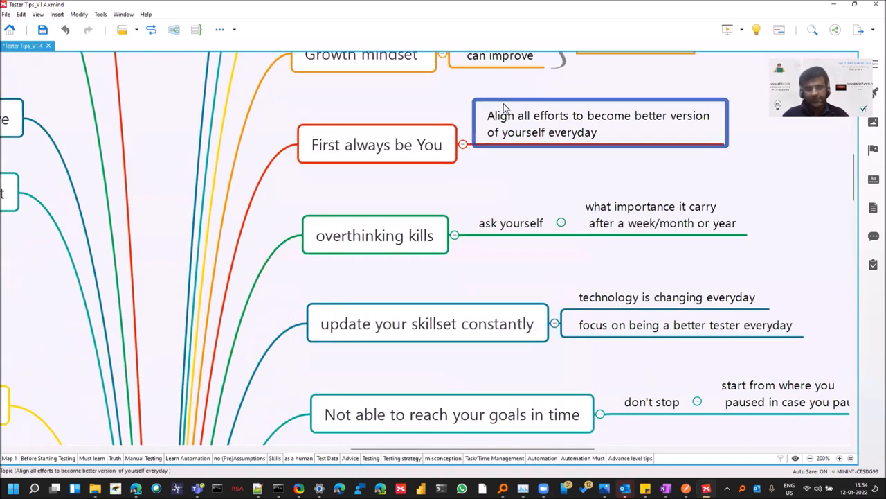
pyautogui.scroll(5, 540, 195)
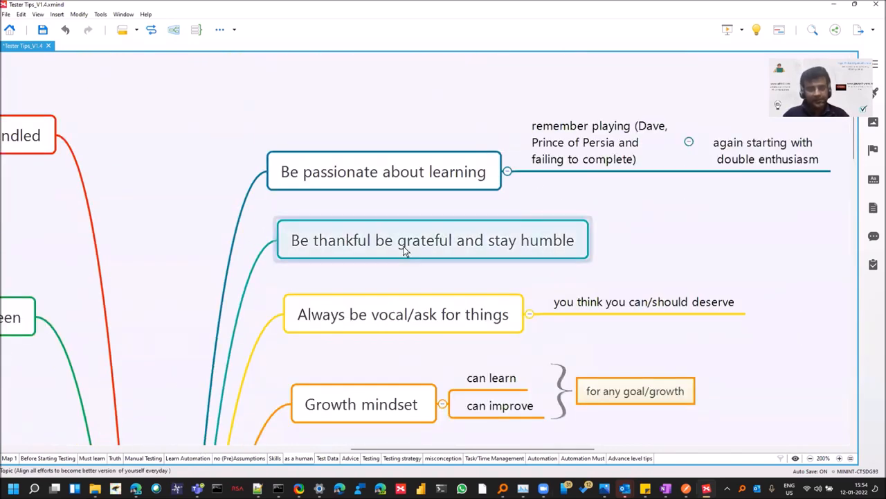
pyautogui.scroll(1, 401, 302)
pyautogui.hscroll(3, 400, 303)
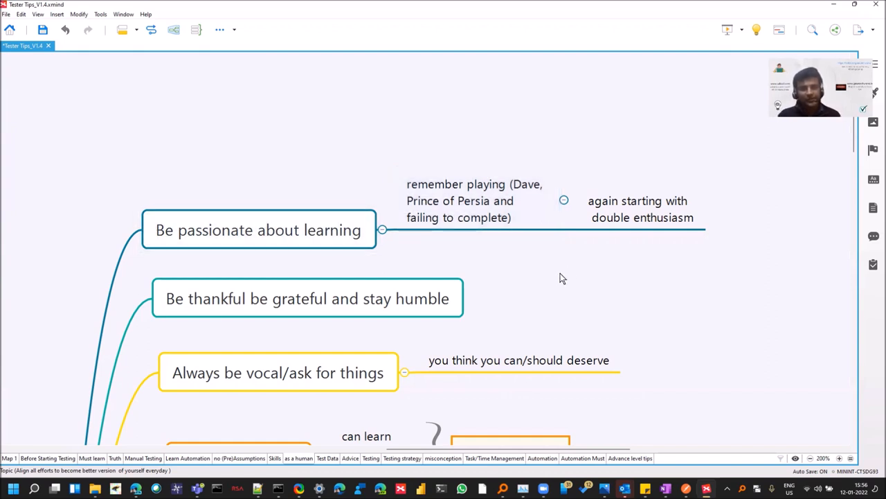
pyautogui.click(624, 212)
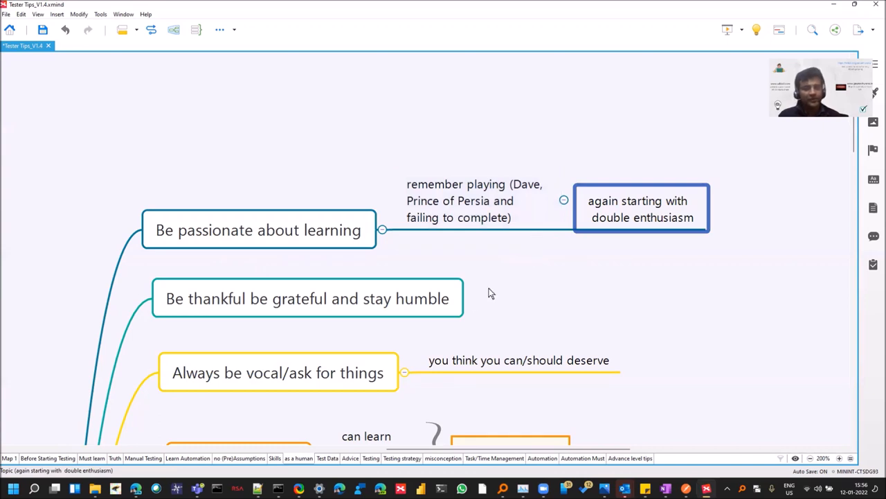
pyautogui.scroll(-2, 478, 302)
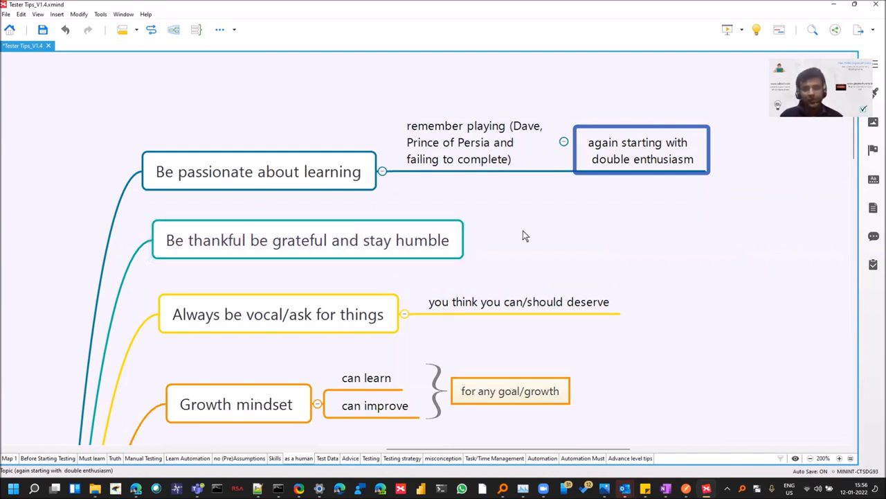
pyautogui.scroll(-1, 526, 236)
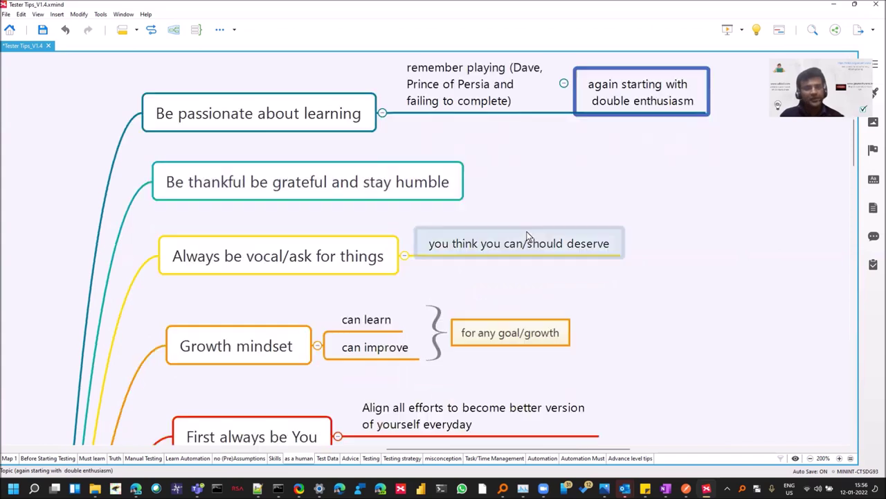
pyautogui.click(340, 273)
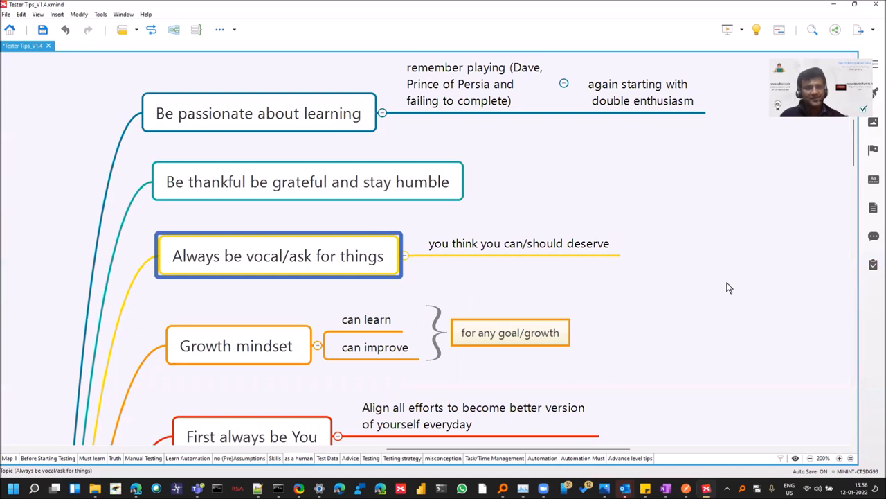
pyautogui.scroll(-3, 729, 288)
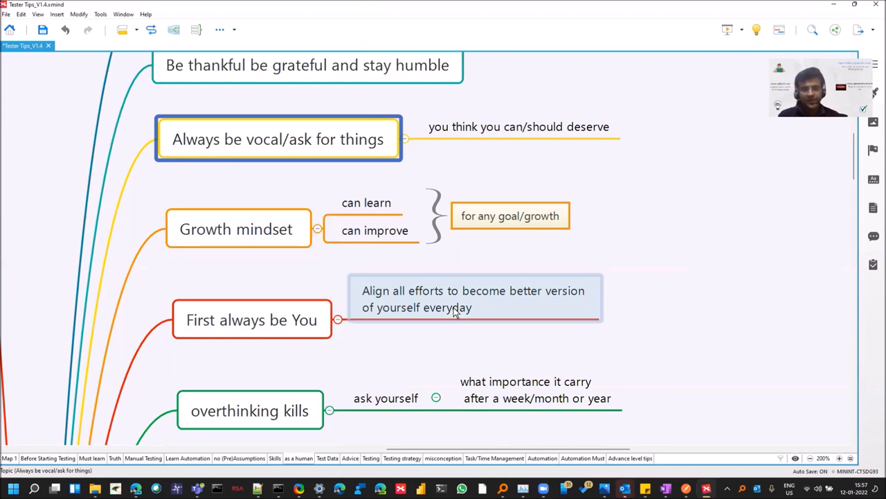
pyautogui.click(290, 415)
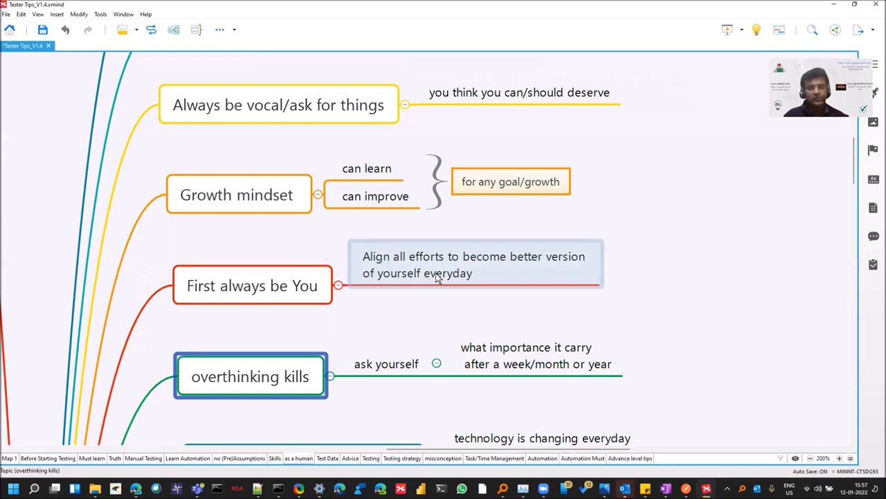
pyautogui.click(587, 360)
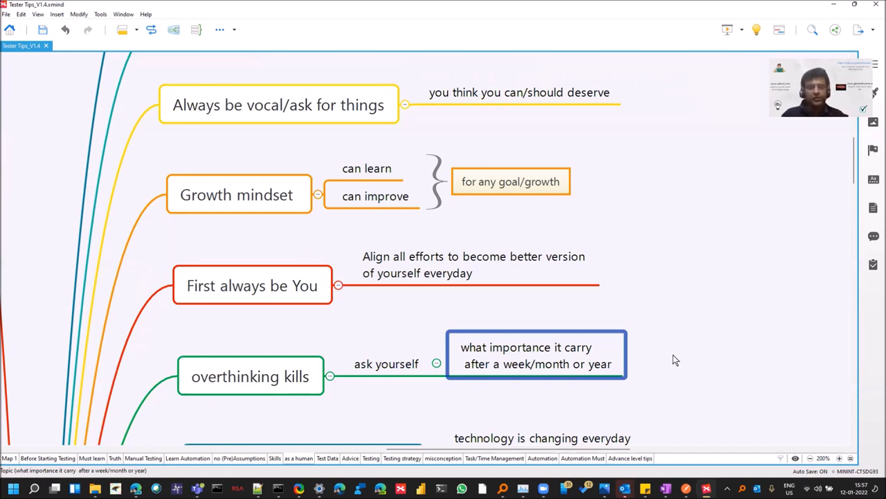
pyautogui.scroll(-1, 673, 355)
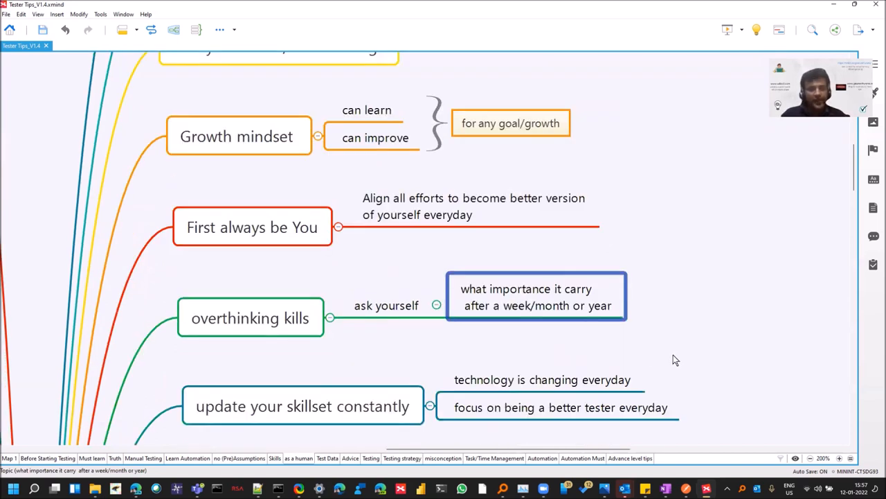
pyautogui.scroll(-1, 675, 360)
pyautogui.scroll(-1, 326, 307)
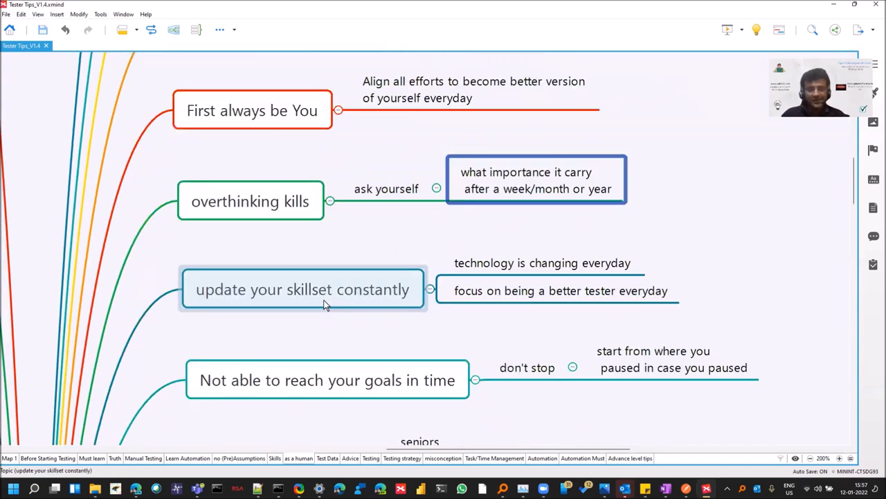
pyautogui.click(326, 307)
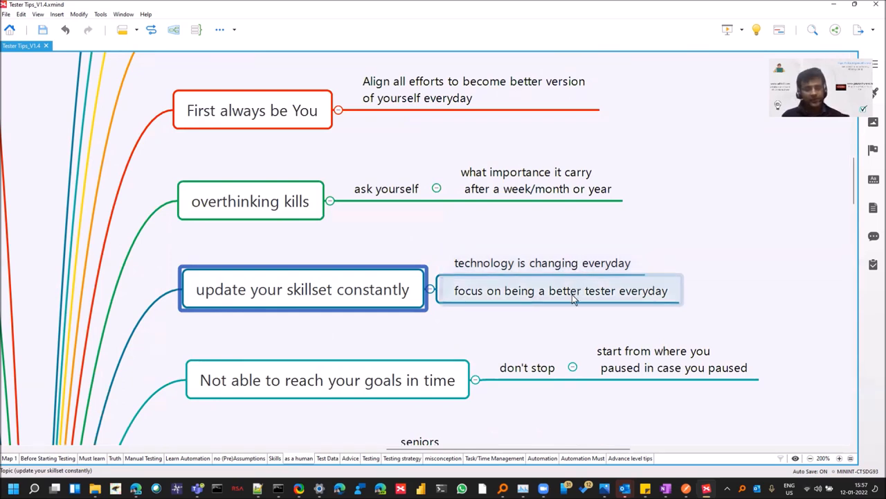
pyautogui.click(572, 295)
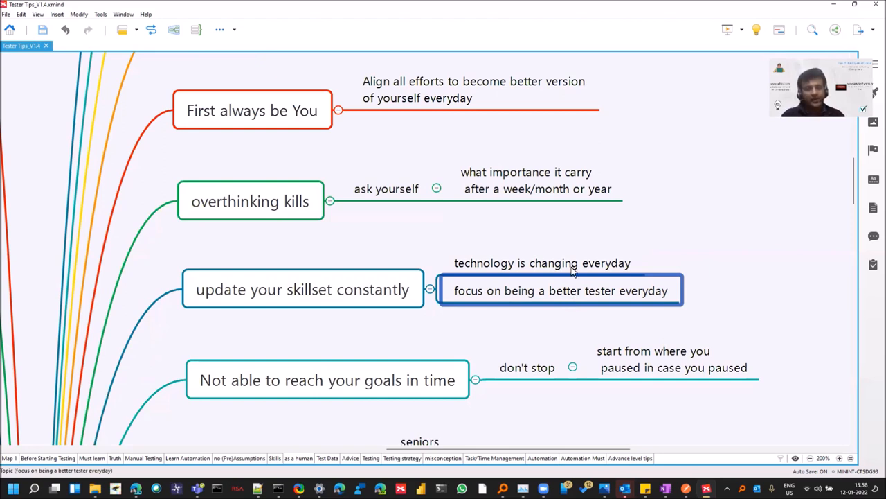
pyautogui.click(571, 266)
pyautogui.click(569, 287)
pyautogui.click(562, 267)
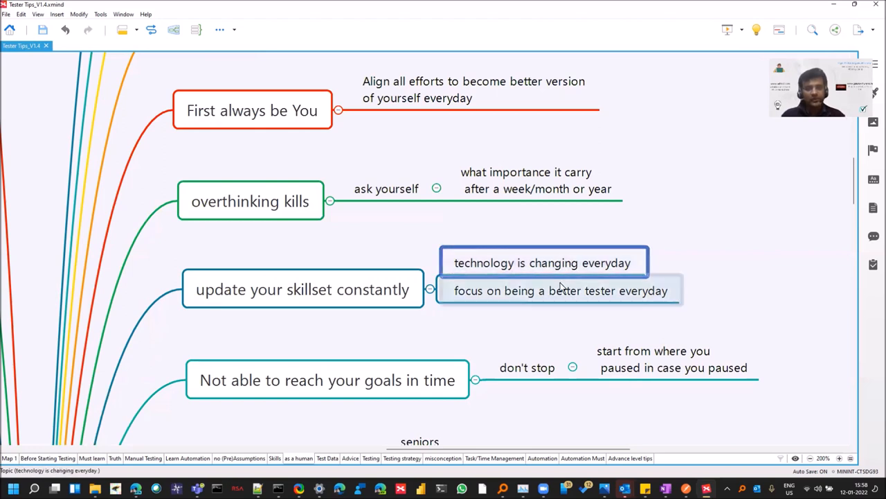
pyautogui.click(561, 286)
pyautogui.click(561, 267)
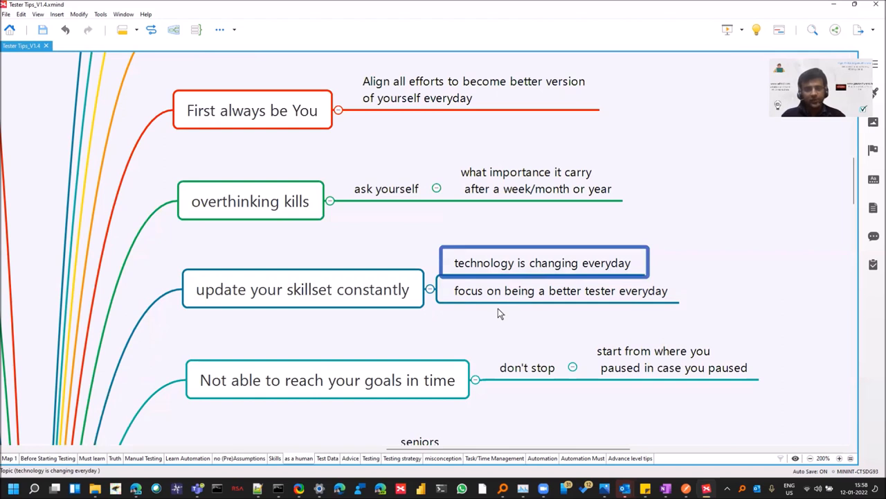
pyautogui.scroll(-1, 498, 311)
pyautogui.click(443, 325)
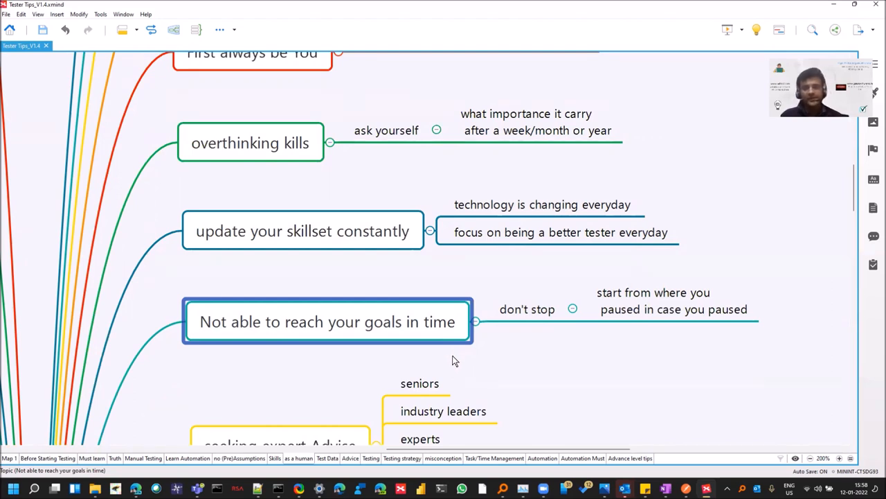
pyautogui.click(520, 313)
pyautogui.click(649, 312)
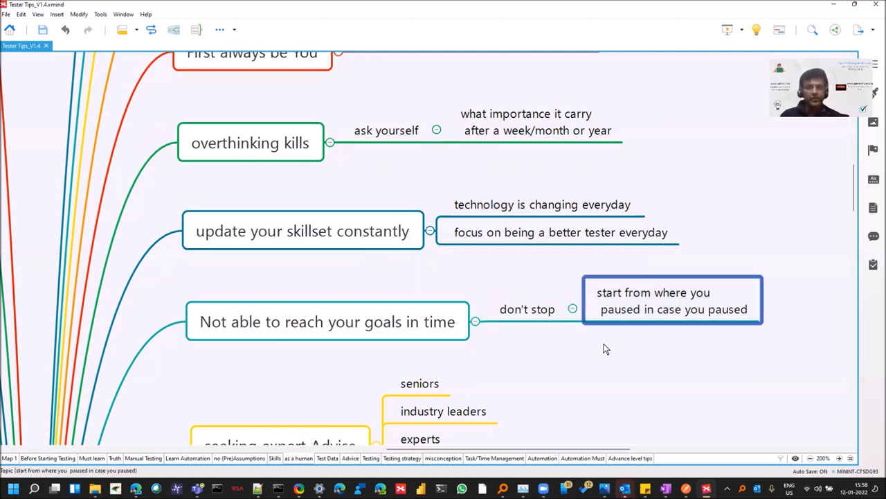
pyautogui.scroll(-3, 603, 348)
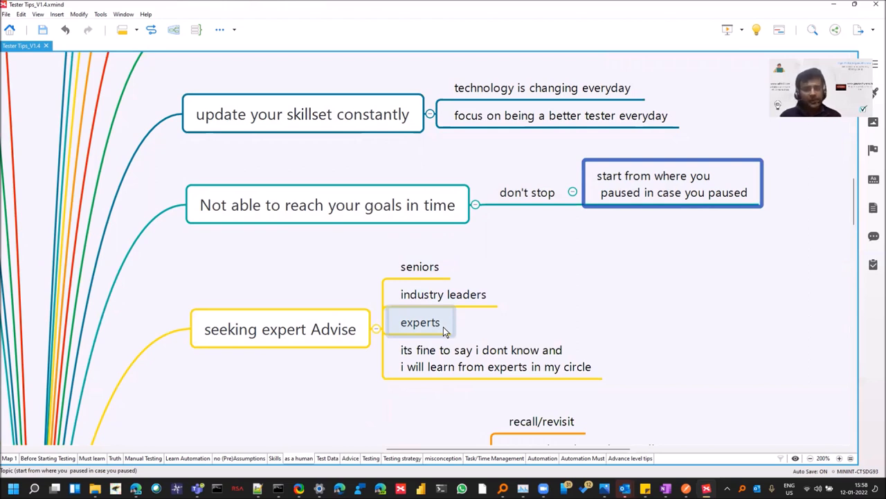
# Review the industry leaders sub-point and the 'its fine to say i dont know' point.
pyautogui.click(450, 292)
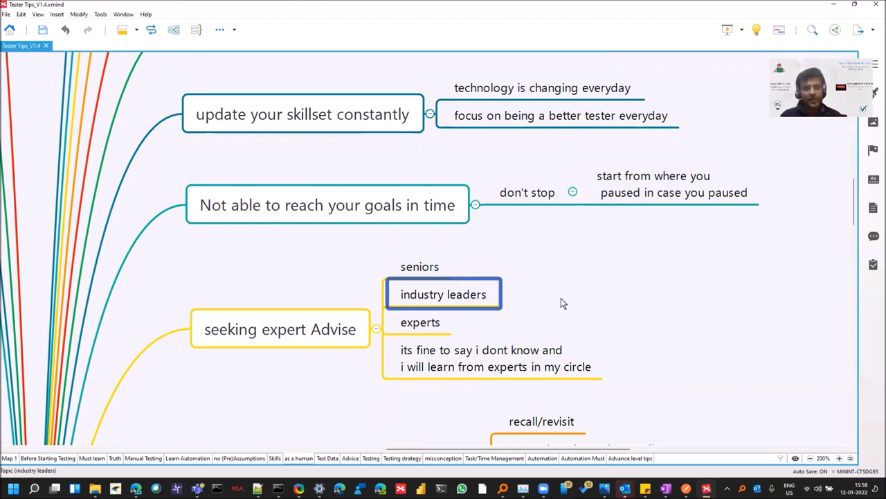
pyautogui.scroll(-1, 630, 307)
pyautogui.scroll(-1, 629, 307)
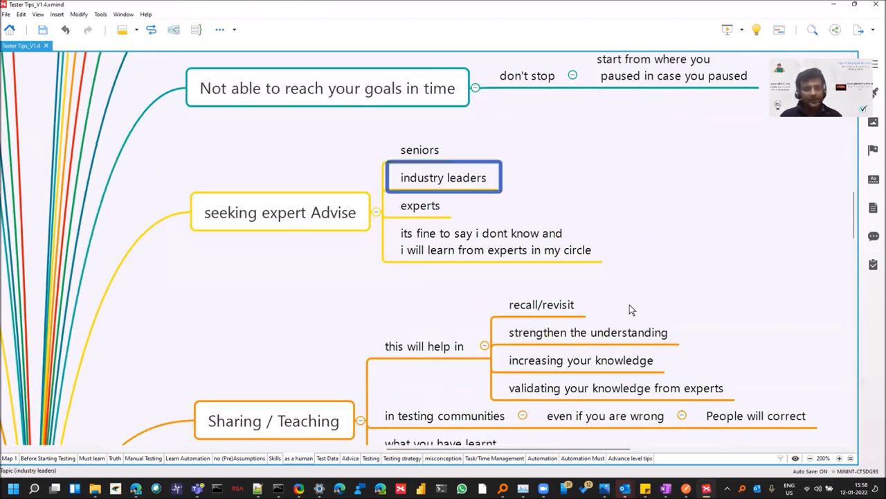
pyautogui.click(487, 257)
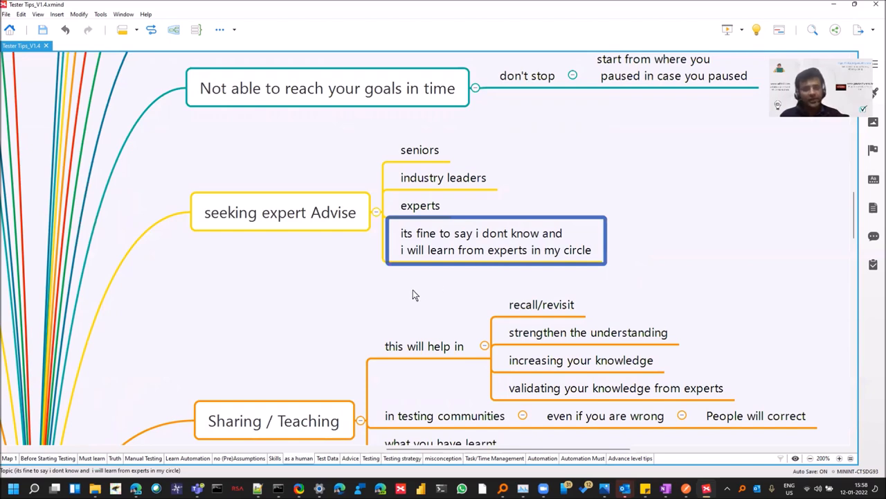
pyautogui.scroll(-1, 413, 291)
# Walk the Sharing / Teaching tip with its 'this will help in' and 'even if you are wrong' subtopics.
pyautogui.click(277, 362)
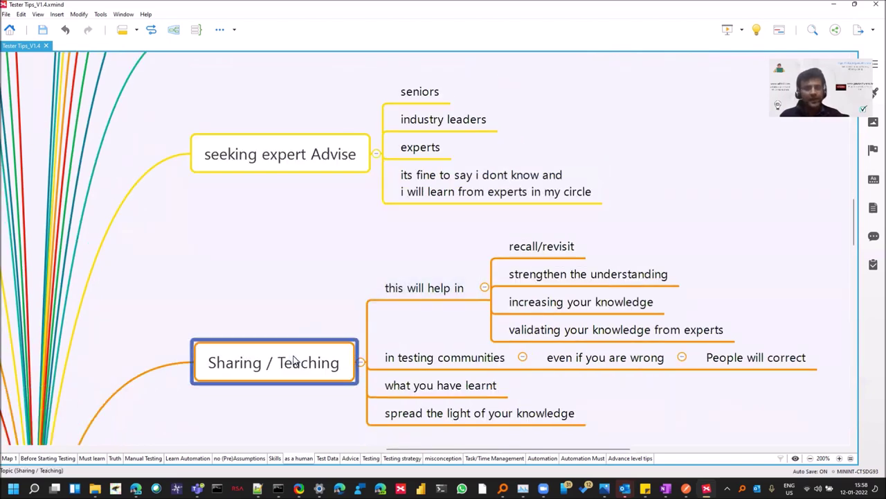
pyautogui.scroll(-1, 293, 360)
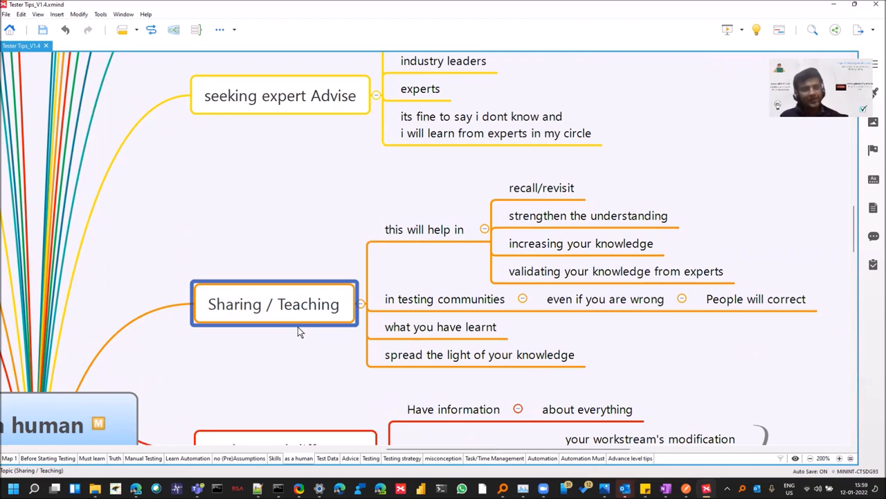
pyautogui.click(417, 239)
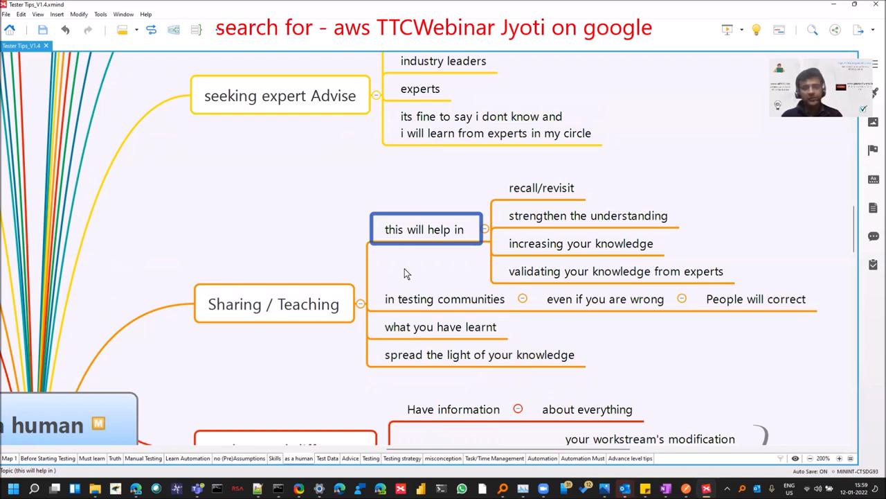
pyautogui.click(604, 306)
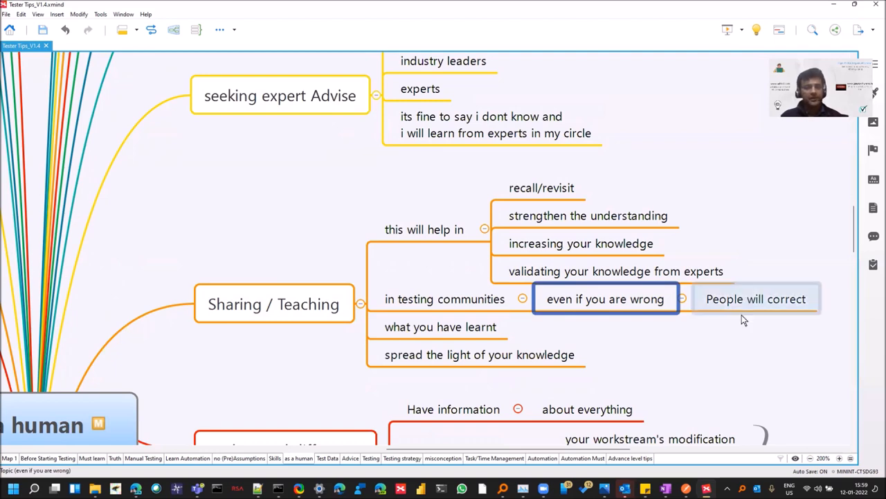
pyautogui.scroll(-1, 739, 346)
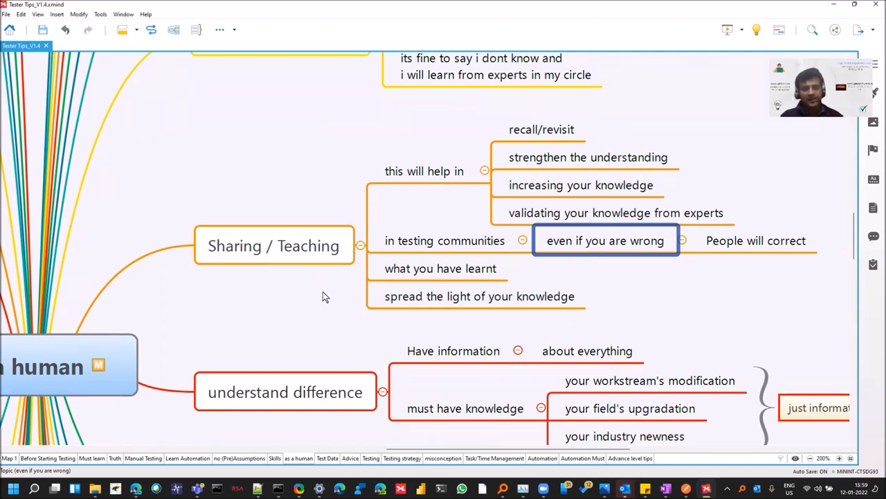
pyautogui.scroll(-1, 322, 298)
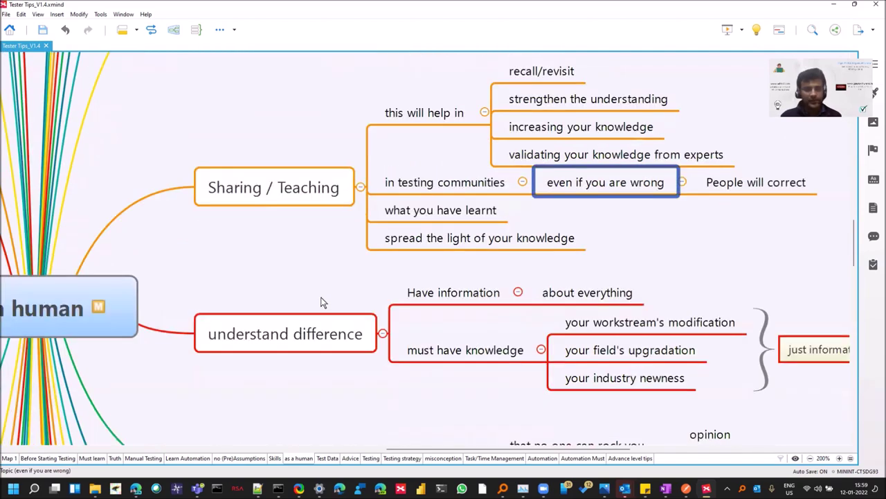
# Walk the understand difference tip through its Have information and must have knowledge subtopics.
pyautogui.click(304, 336)
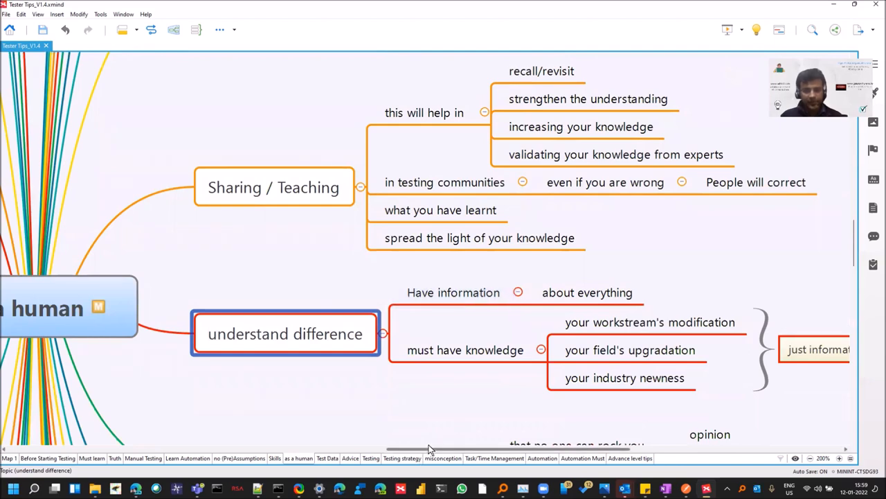
pyautogui.moveTo(431, 449); pyautogui.dragTo(465, 449)
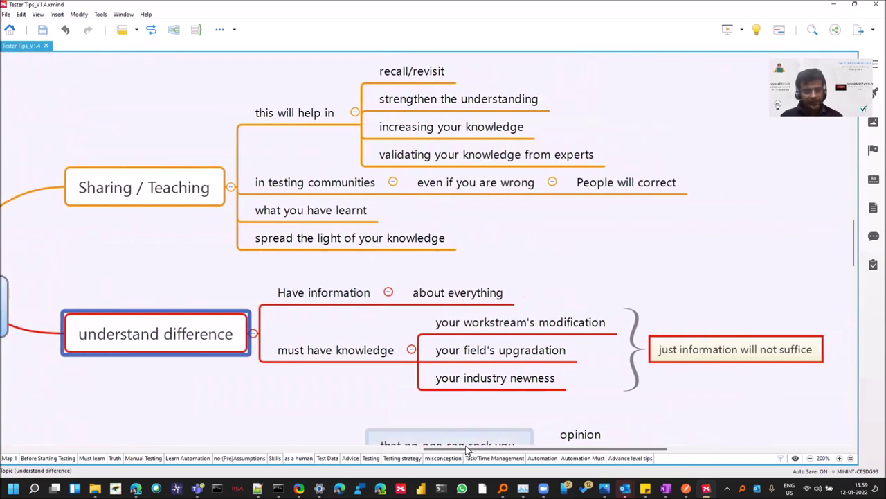
pyautogui.click(318, 297)
pyautogui.click(318, 350)
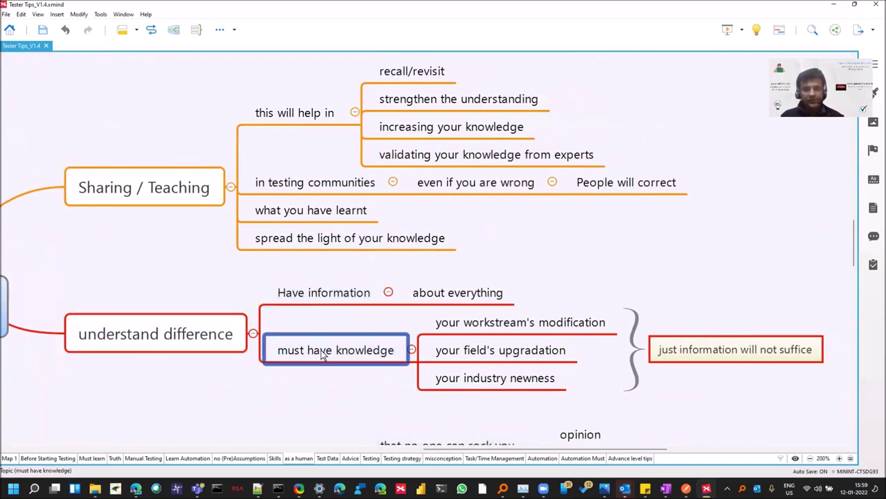
pyautogui.click(336, 304)
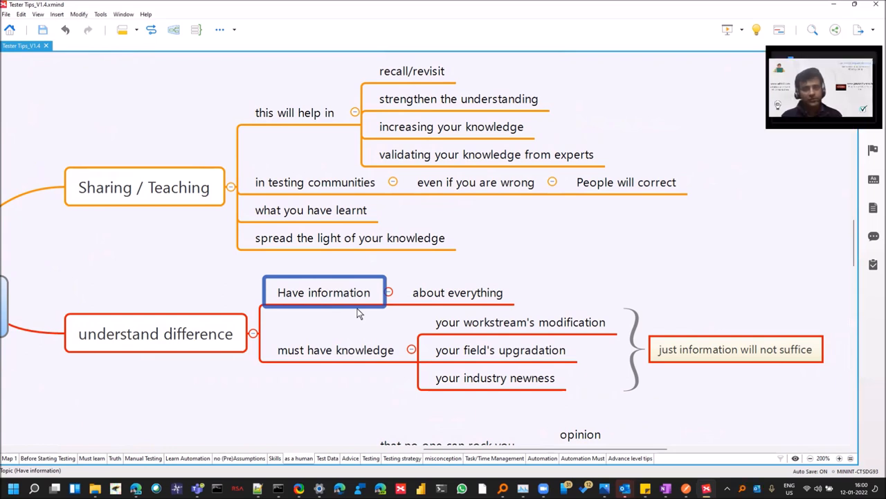
pyautogui.click(364, 355)
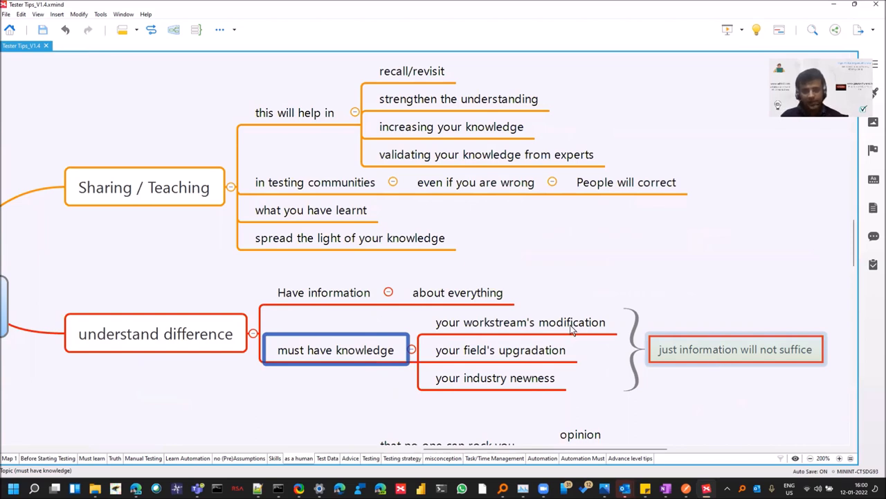
# Review the three must have knowledge items: workstream's modification, field's upgradation, industry newness.
pyautogui.click(594, 322)
pyautogui.click(547, 354)
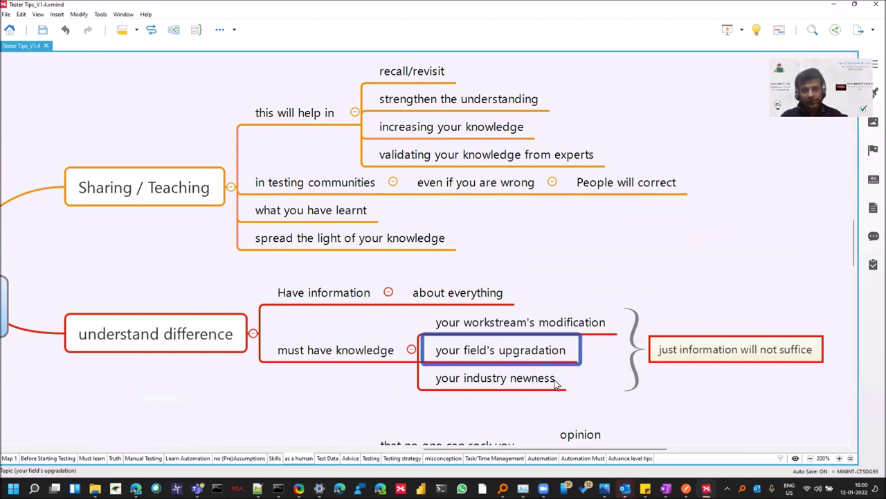
pyautogui.click(556, 383)
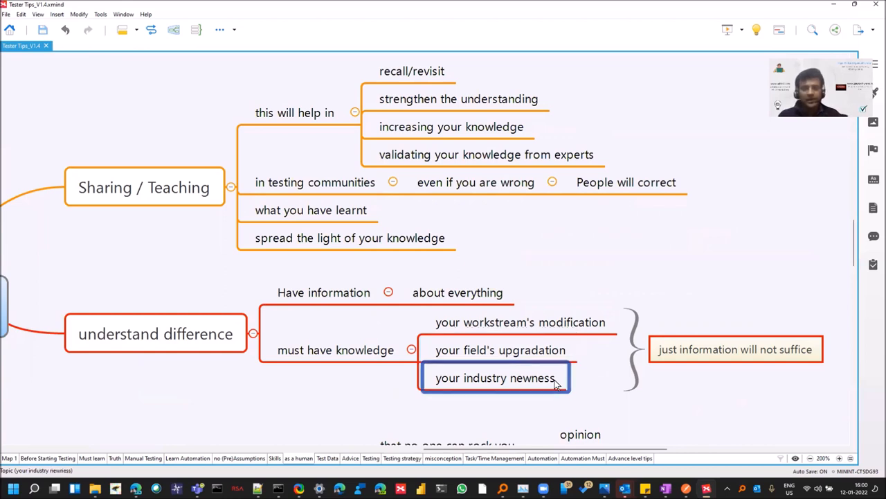
pyautogui.click(578, 334)
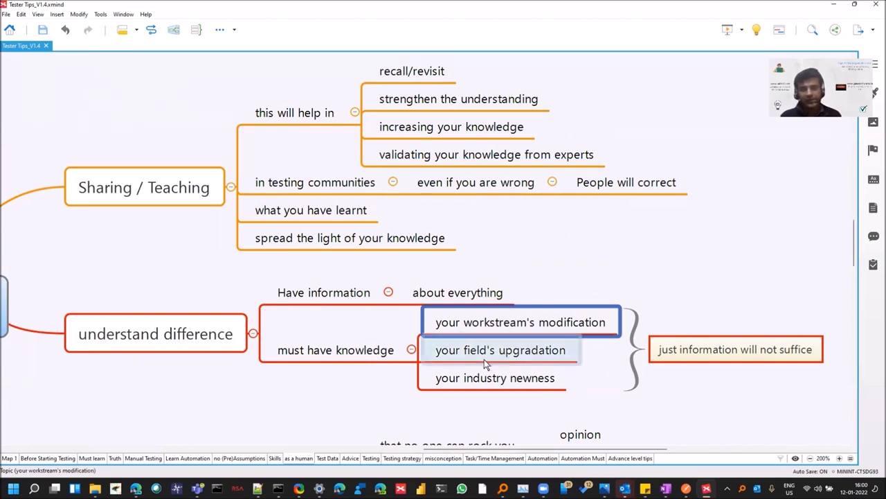
pyautogui.scroll(-3, 287, 408)
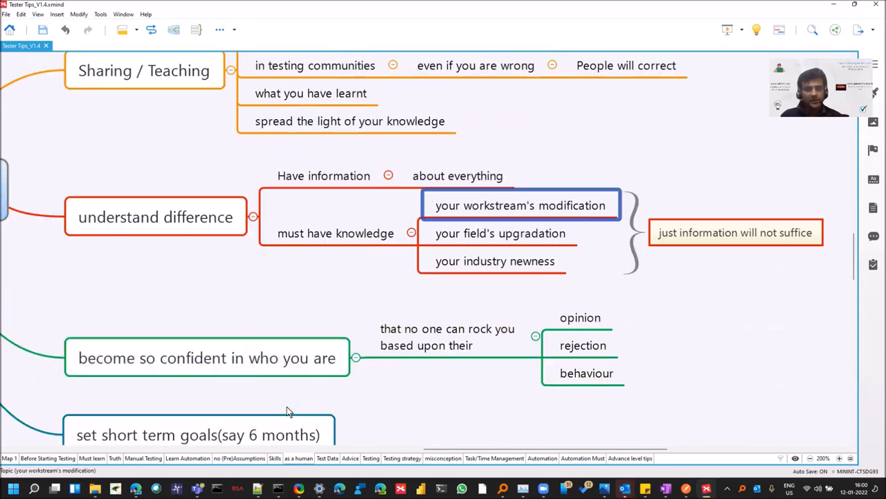
pyautogui.scroll(-2, 369, 393)
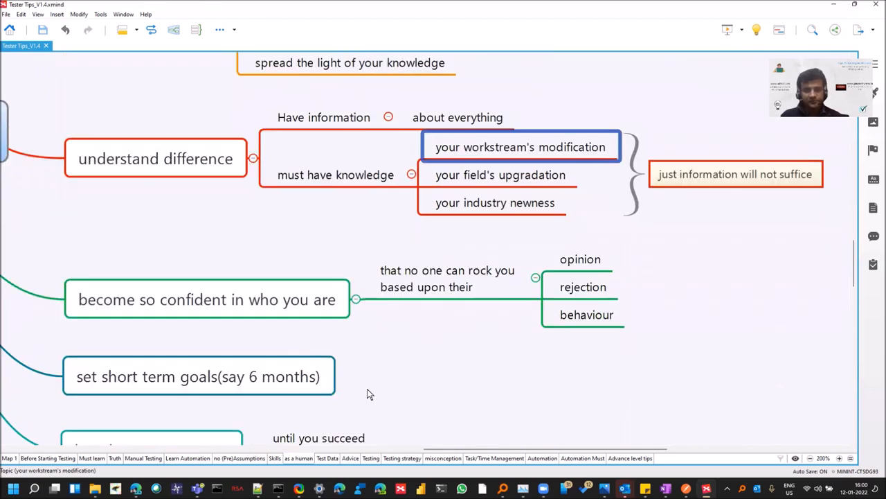
# Walk 'become so confident in who you are' with 'that no one can rock you', then set short term goals.
pyautogui.click(309, 313)
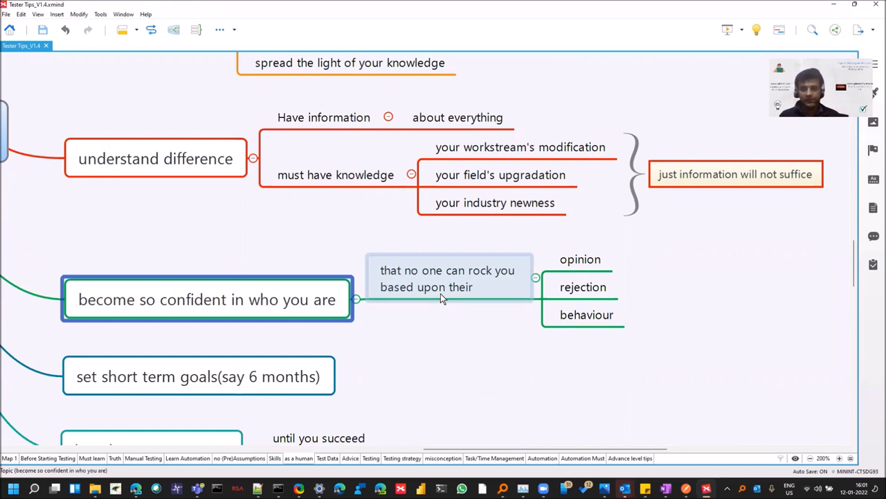
pyautogui.click(501, 299)
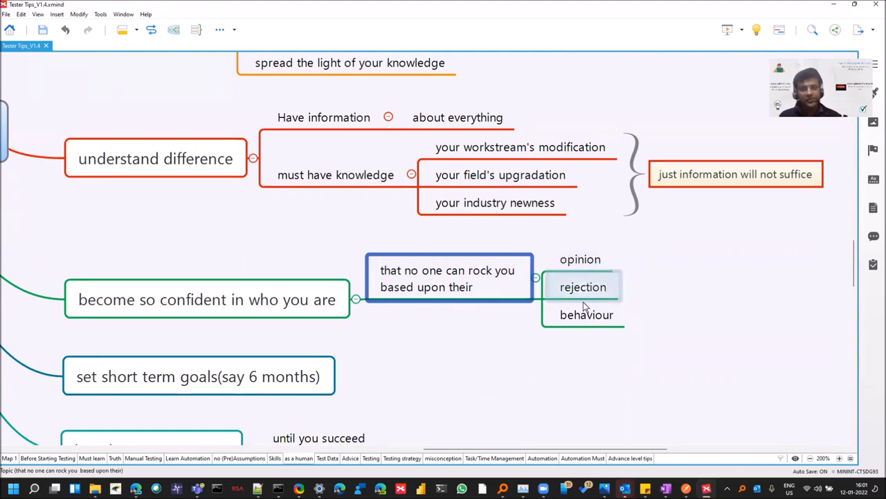
pyautogui.scroll(-3, 463, 360)
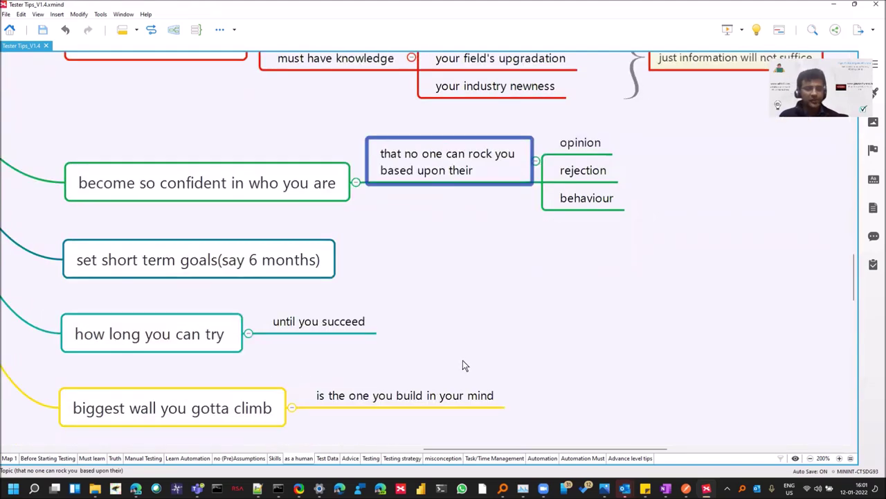
pyautogui.click(340, 263)
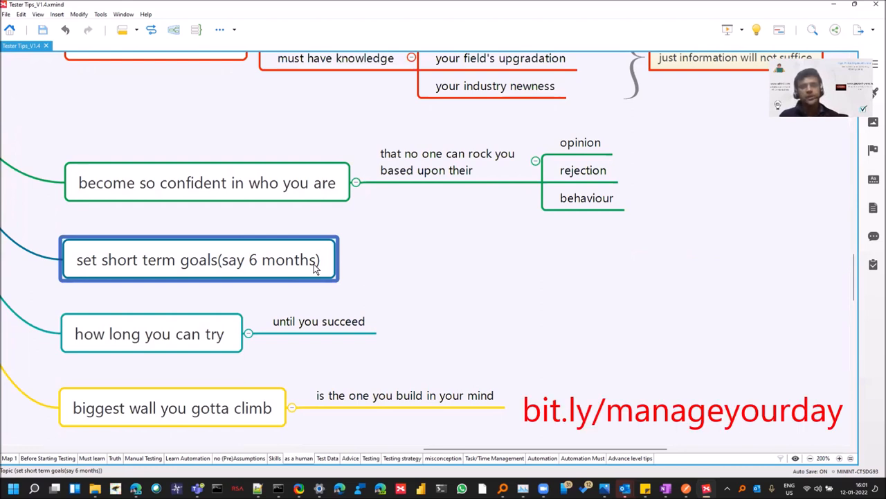
# Walk 'how long you can try' with 'until you succeed', then reach 'biggest wall you gotta climb'.
pyautogui.click(199, 345)
pyautogui.click(309, 338)
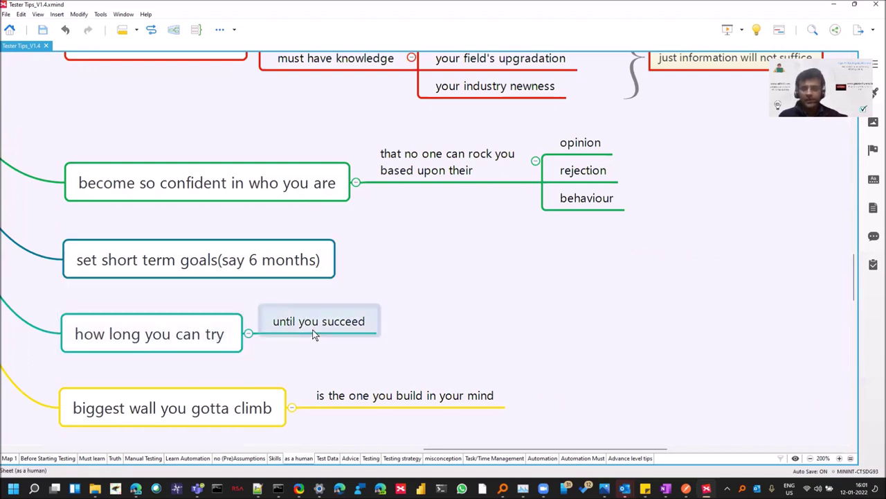
pyautogui.click(313, 333)
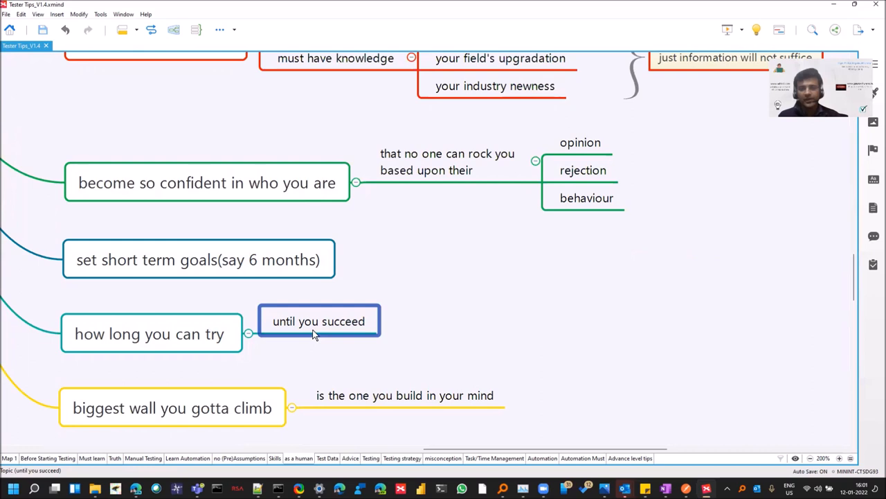
pyautogui.scroll(-1, 313, 335)
pyautogui.click(245, 349)
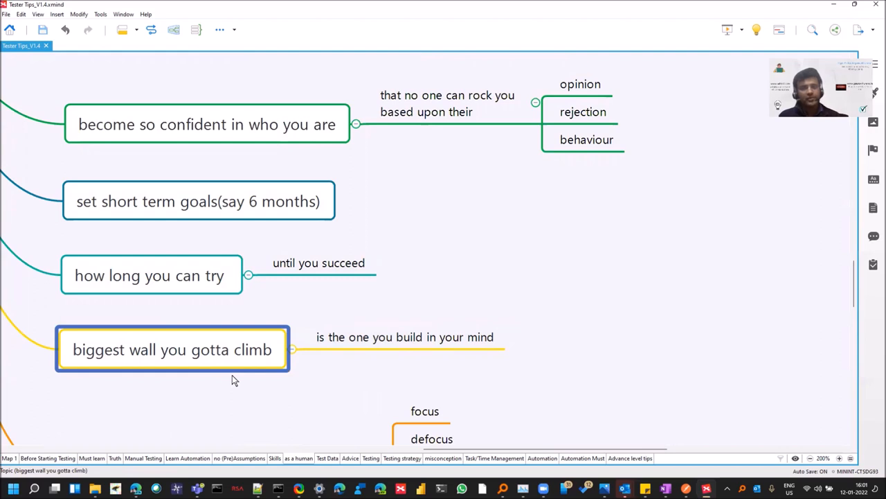
pyautogui.scroll(-1, 232, 374)
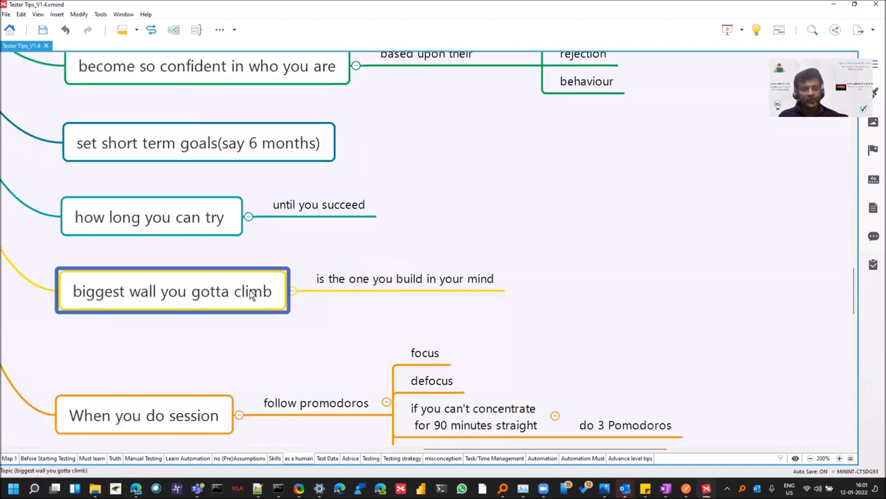
# Select 'is the one you build in your mind', then When you do session's follow promodoros and show the running pomodoro timer.
pyautogui.click(341, 278)
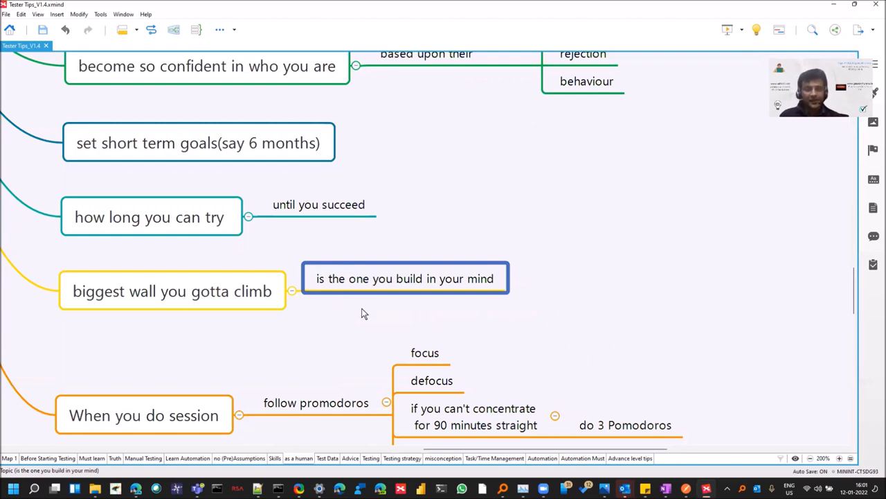
pyautogui.scroll(-1, 360, 316)
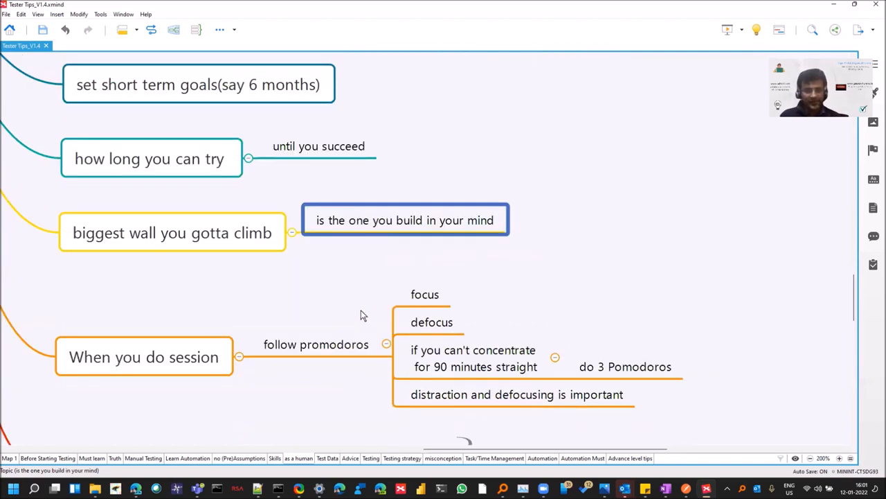
pyautogui.click(169, 370)
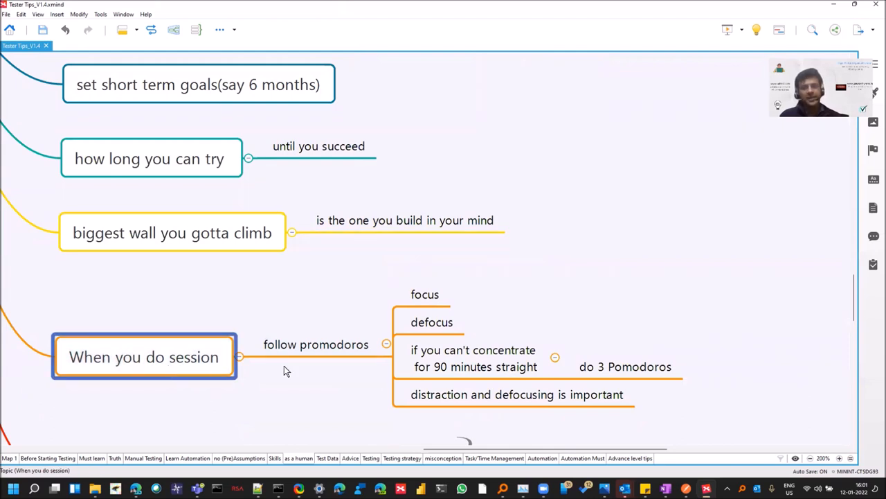
pyautogui.click(322, 352)
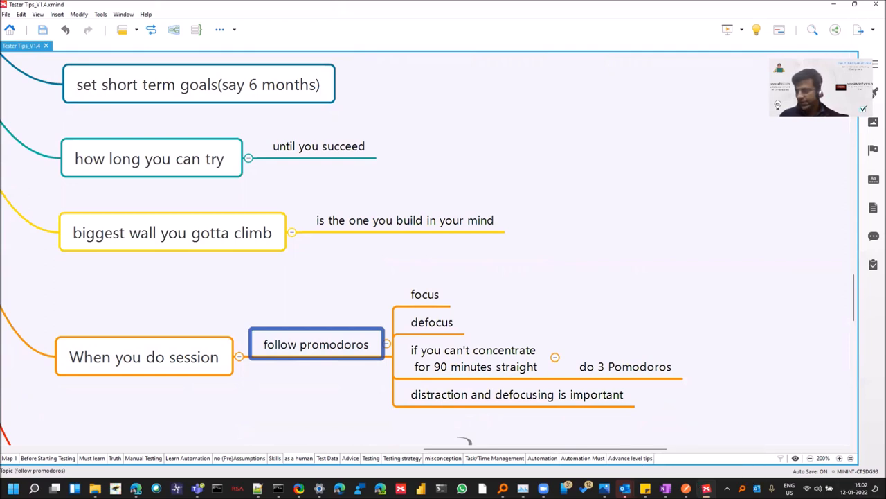
pyautogui.click(706, 488)
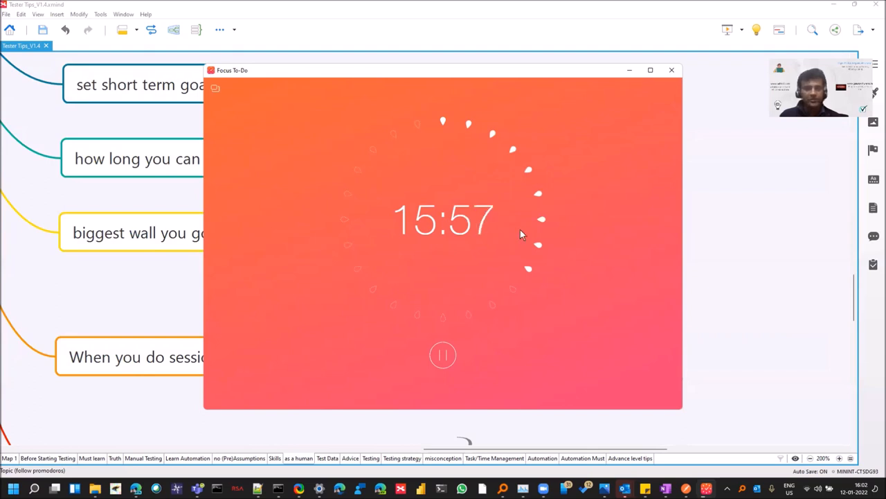
pyautogui.click(629, 72)
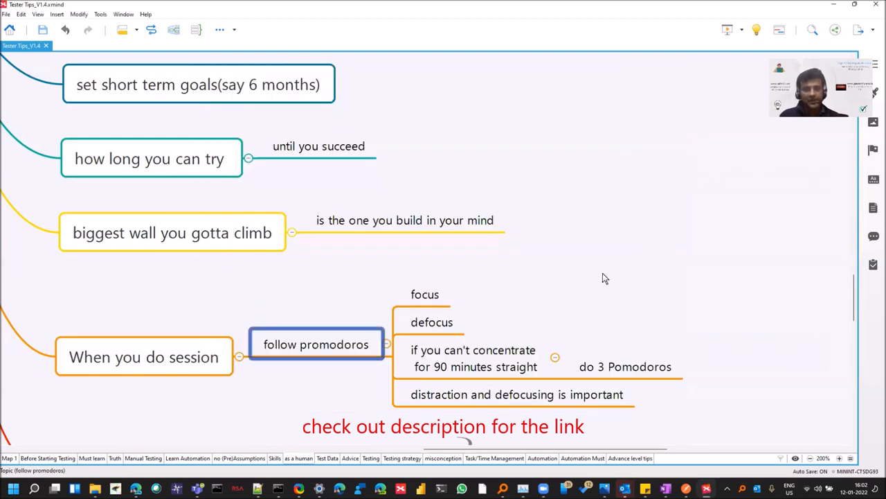
pyautogui.scroll(-1, 444, 254)
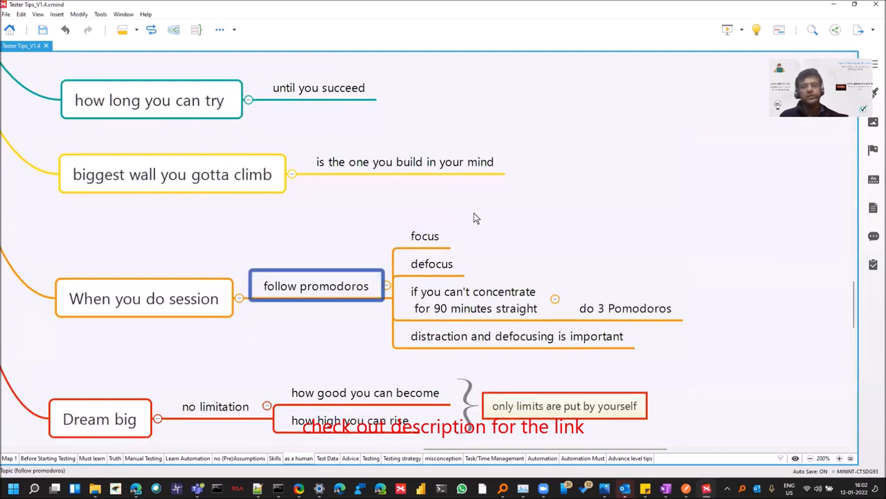
# Review the 90-minute concentration tip, then Dream big with 'how good you can become' and 'how high you can rise'.
pyautogui.click(493, 309)
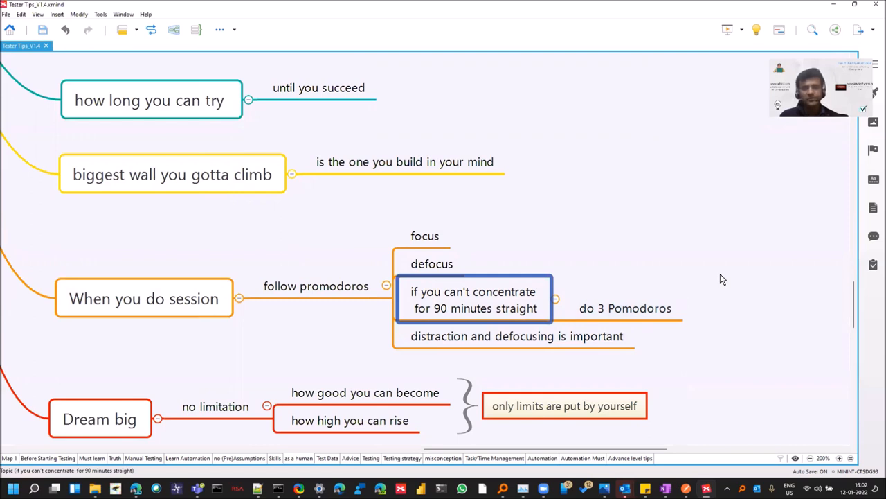
pyautogui.scroll(-1, 720, 278)
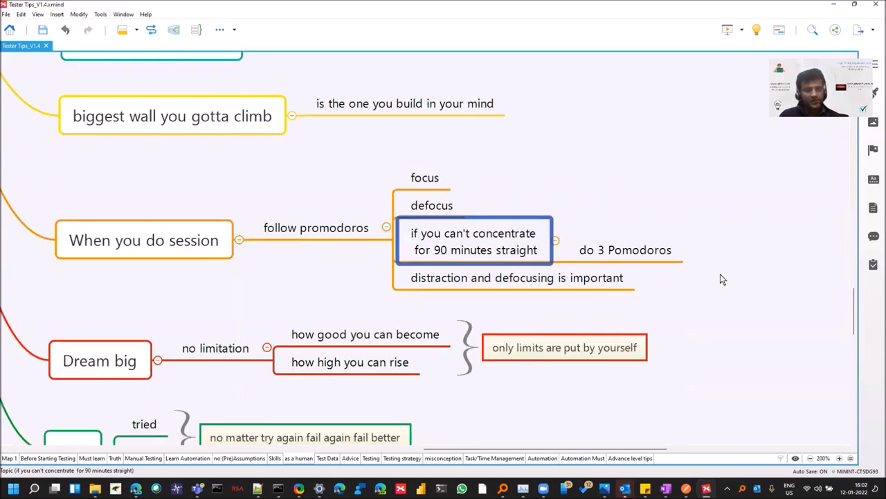
pyautogui.click(110, 368)
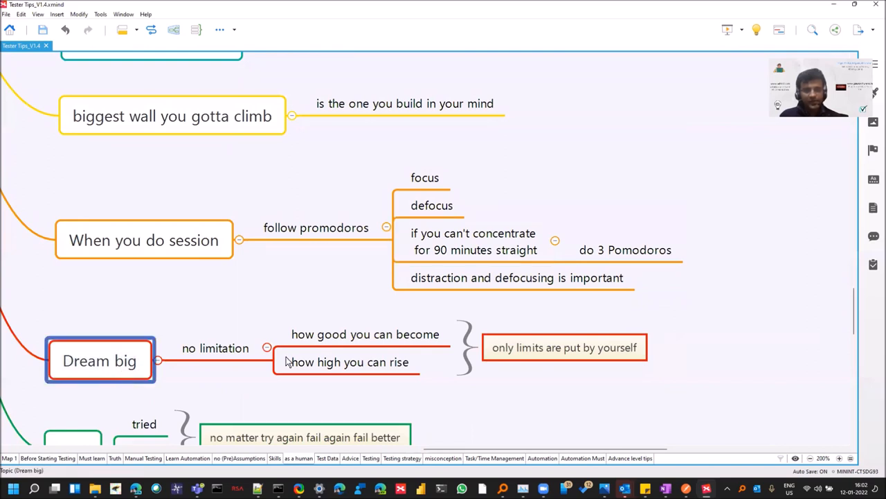
pyautogui.click(367, 339)
pyautogui.click(374, 369)
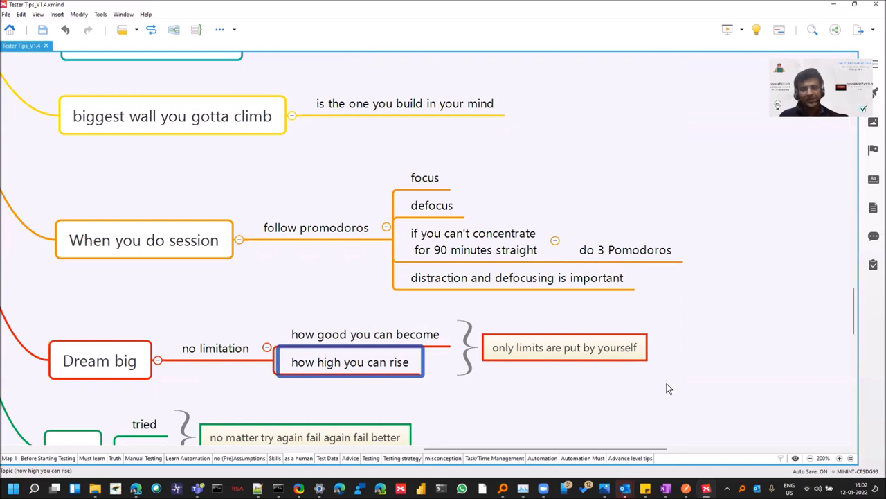
pyautogui.scroll(-2, 668, 389)
# Walk no limitation, ever, 'climb it, go through it', set goals like a boss and the ready-to-quit miracle quote.
pyautogui.click(229, 292)
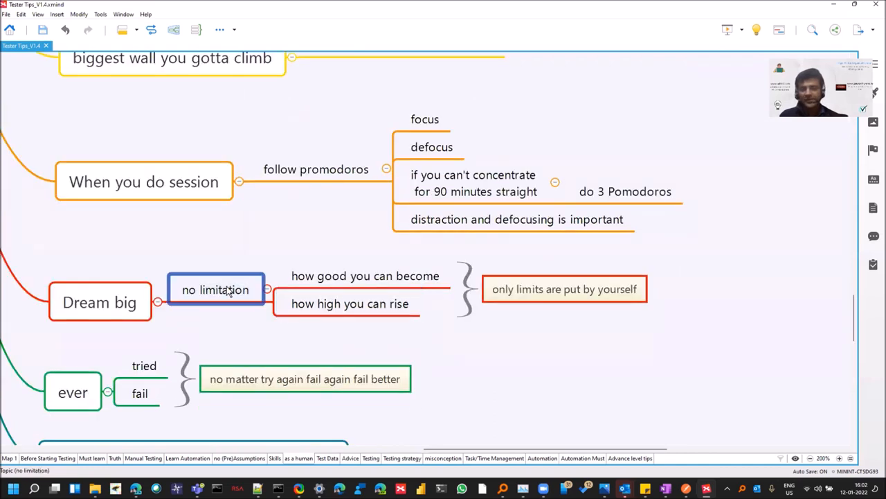
pyautogui.click(74, 400)
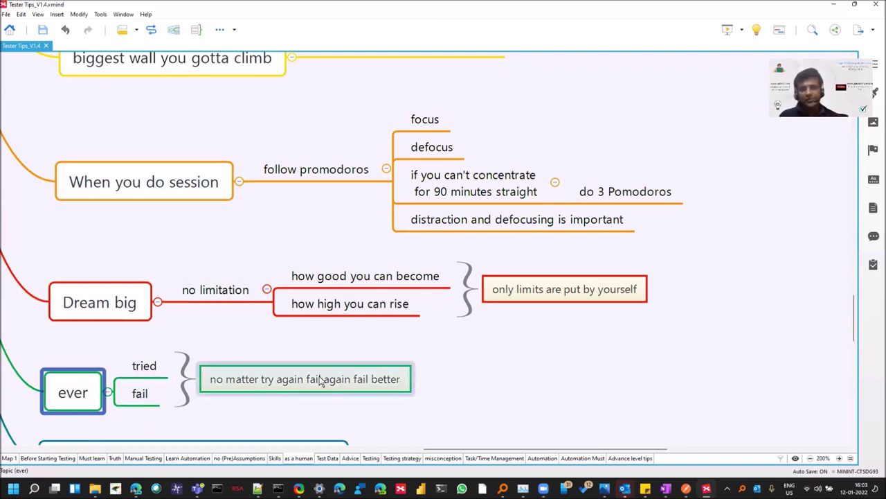
pyautogui.scroll(-2, 504, 371)
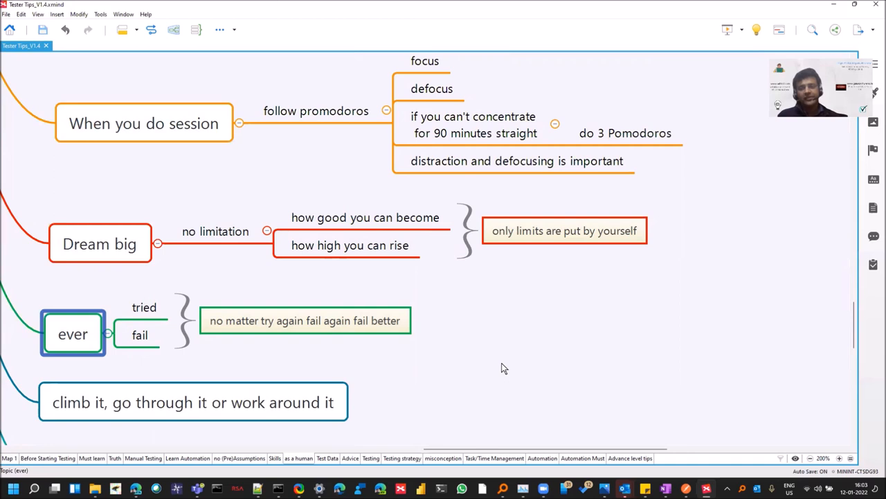
pyautogui.scroll(-2, 503, 367)
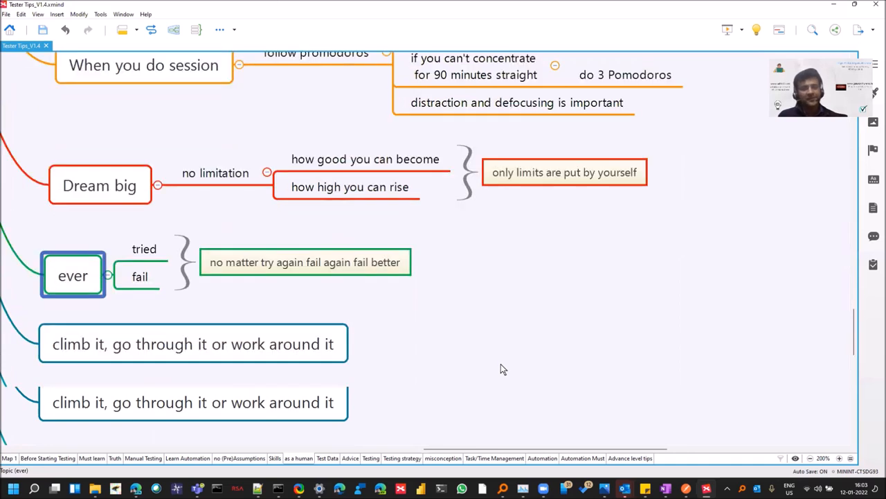
pyautogui.click(250, 352)
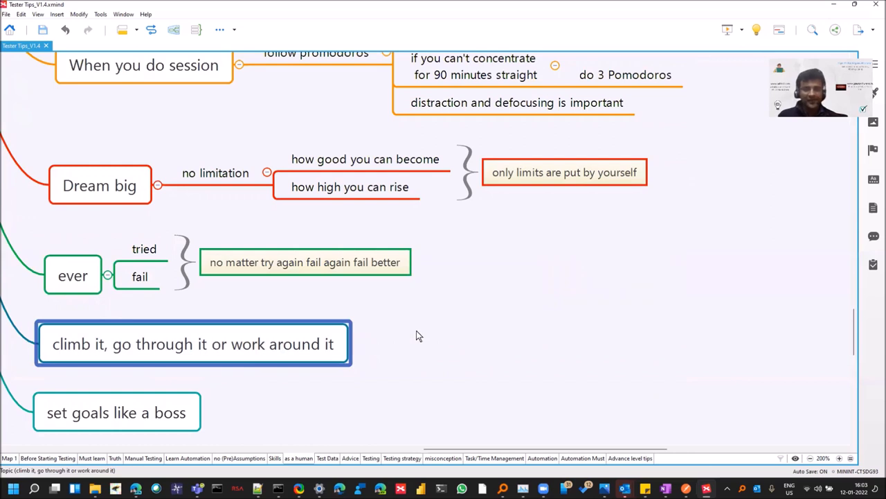
pyautogui.scroll(-2, 416, 331)
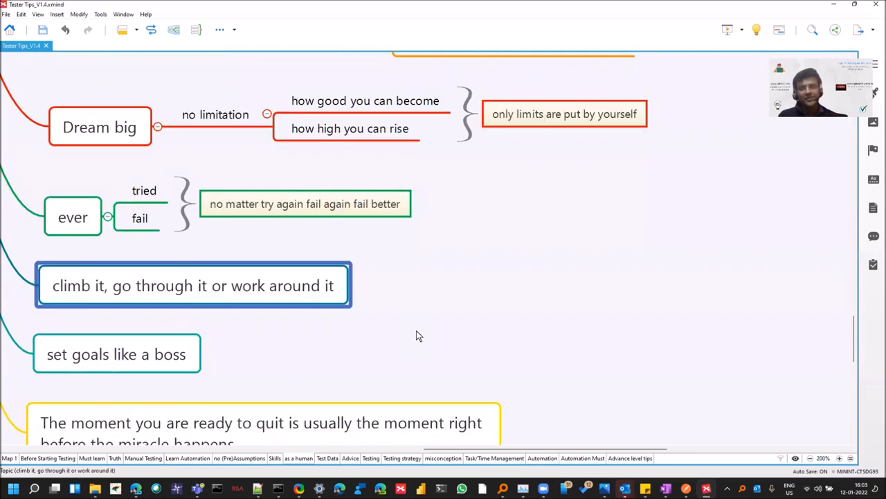
pyautogui.scroll(-2, 416, 330)
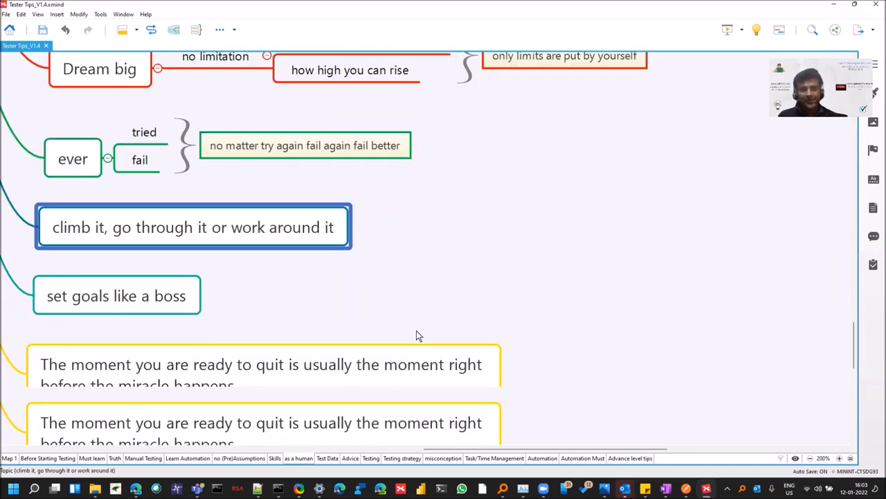
pyautogui.click(79, 305)
pyautogui.click(166, 383)
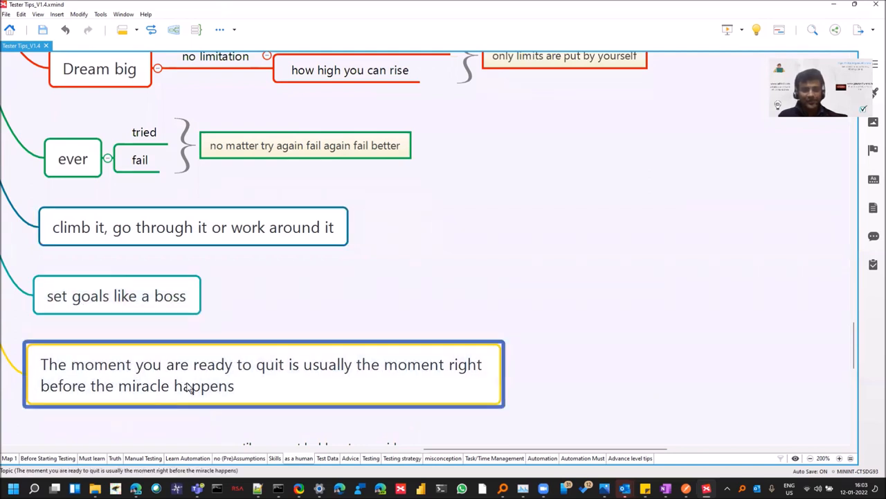
pyautogui.scroll(-2, 424, 380)
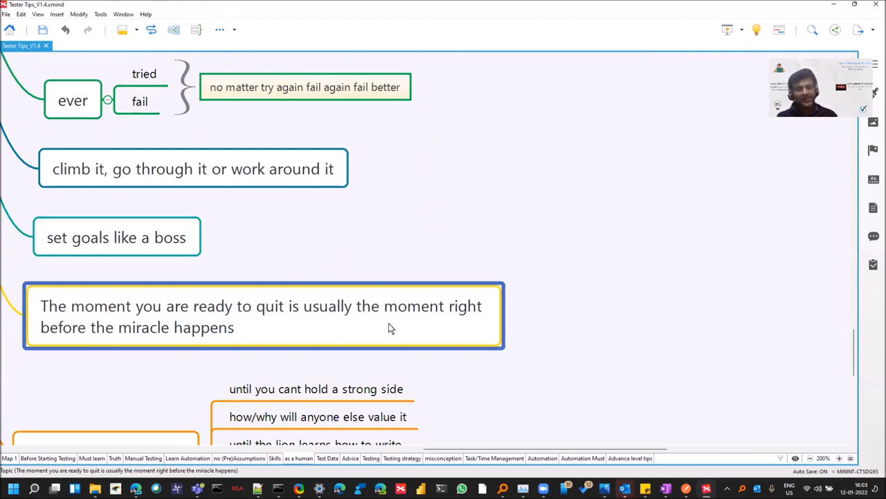
pyautogui.scroll(-1, 388, 329)
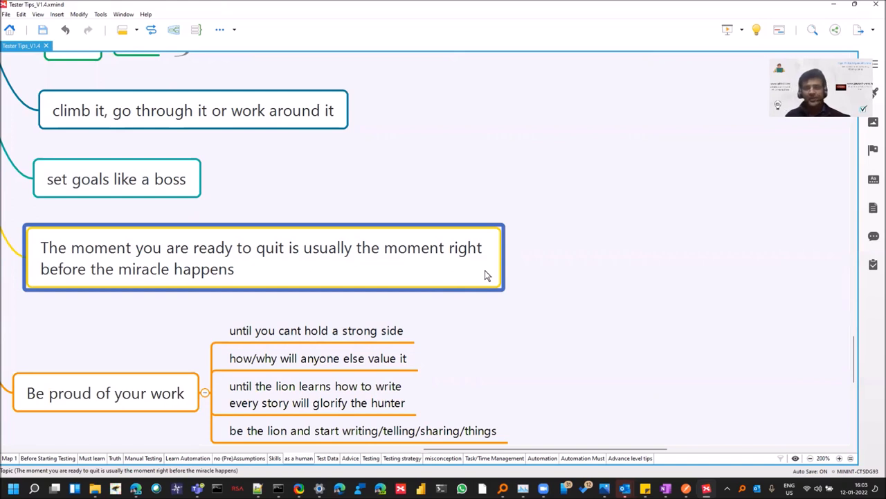
pyautogui.scroll(-2, 485, 275)
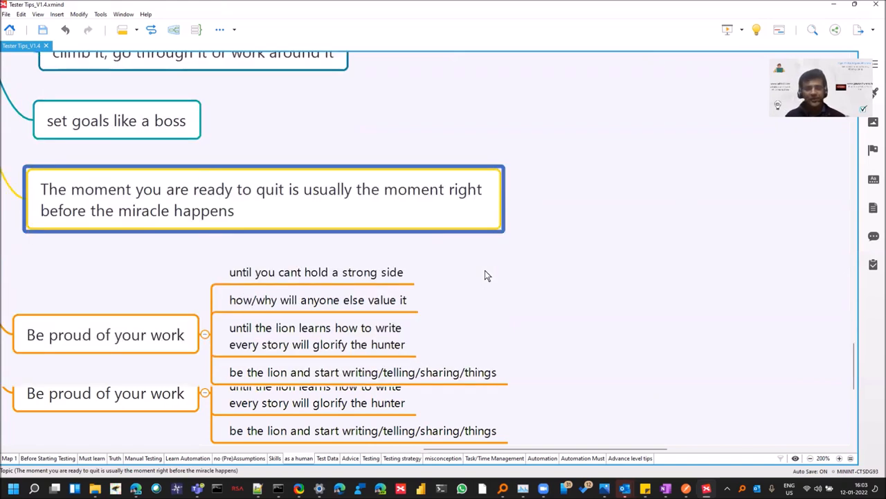
pyautogui.click(126, 346)
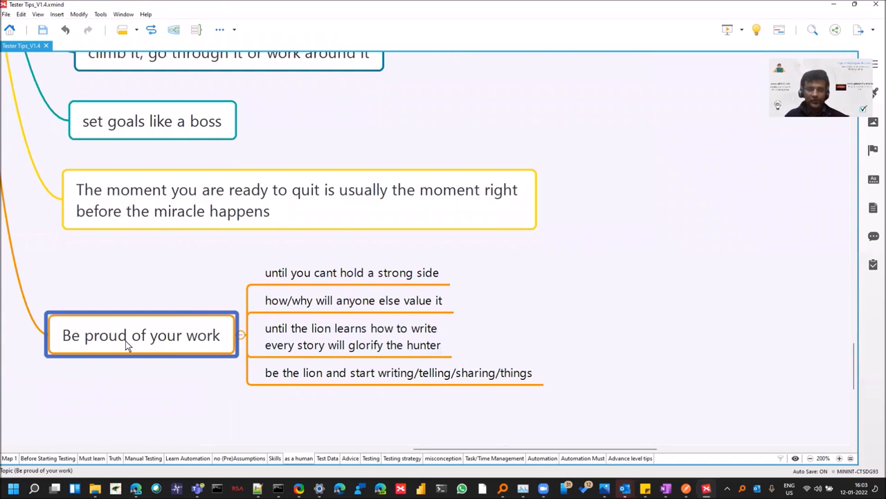
pyautogui.scroll(-2, 139, 353)
pyautogui.click(365, 216)
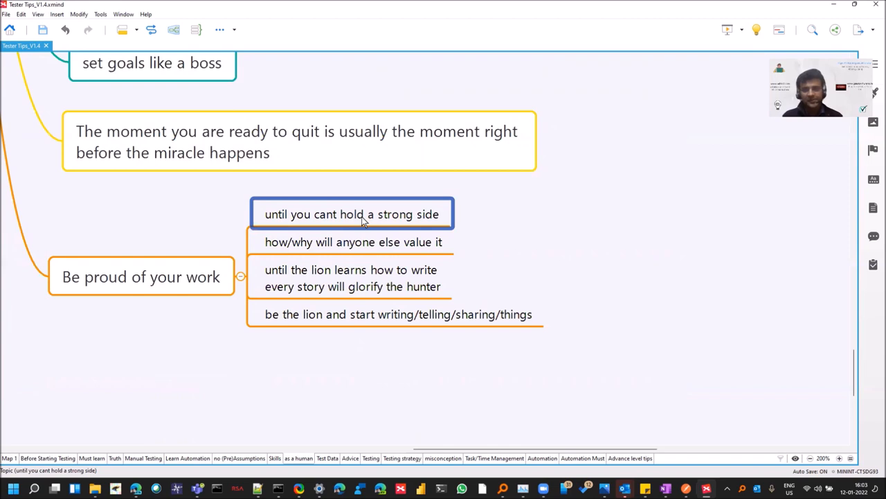
pyautogui.click(365, 253)
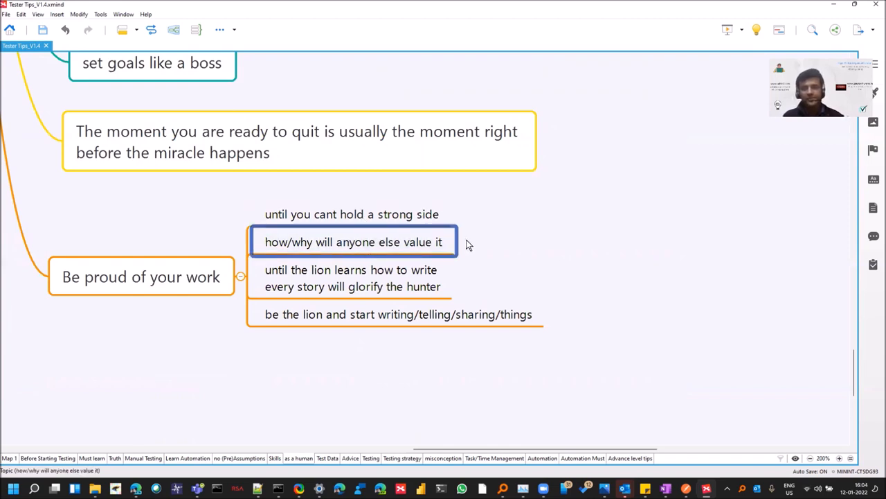
pyautogui.click(390, 282)
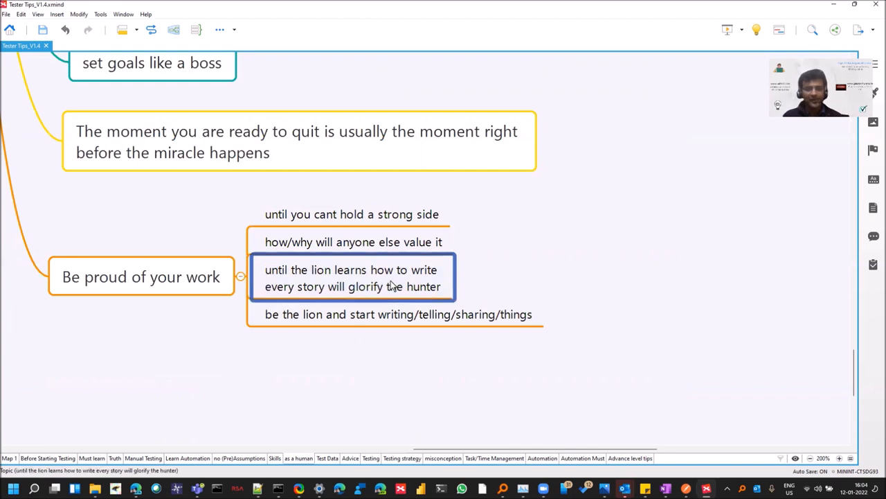
pyautogui.click(368, 319)
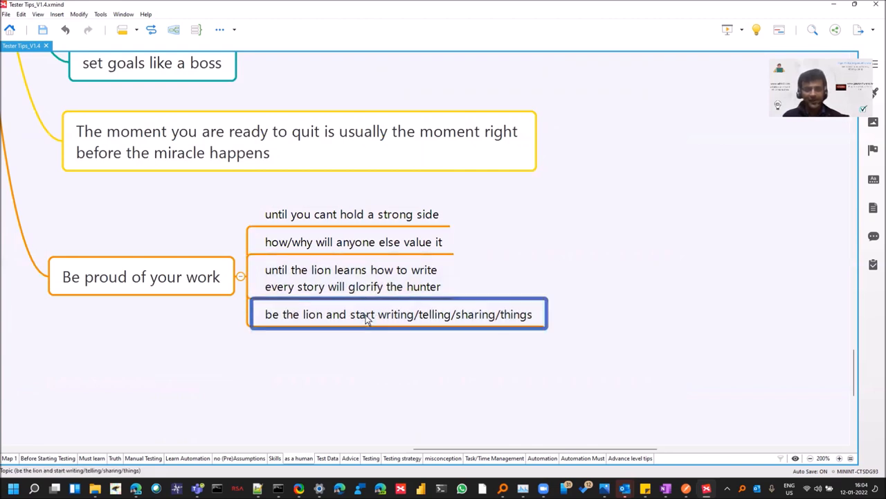
pyautogui.click(367, 289)
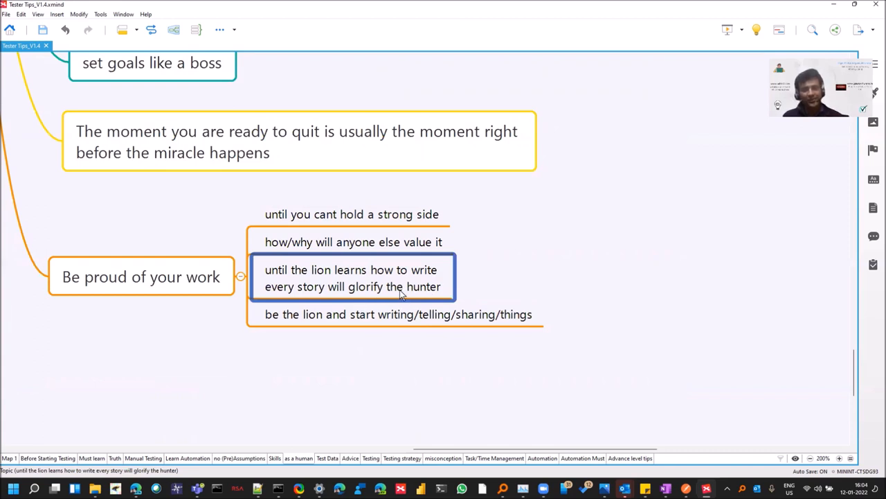
pyautogui.click(401, 319)
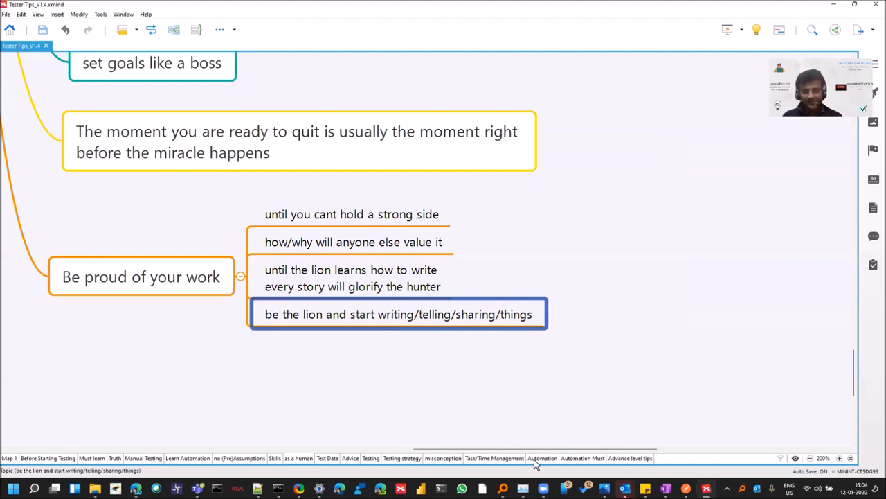
pyautogui.moveTo(533, 445)
pyautogui.mouseDown()
pyautogui.moveTo(454, 448)
pyautogui.moveTo(260, 427)
pyautogui.mouseUp()
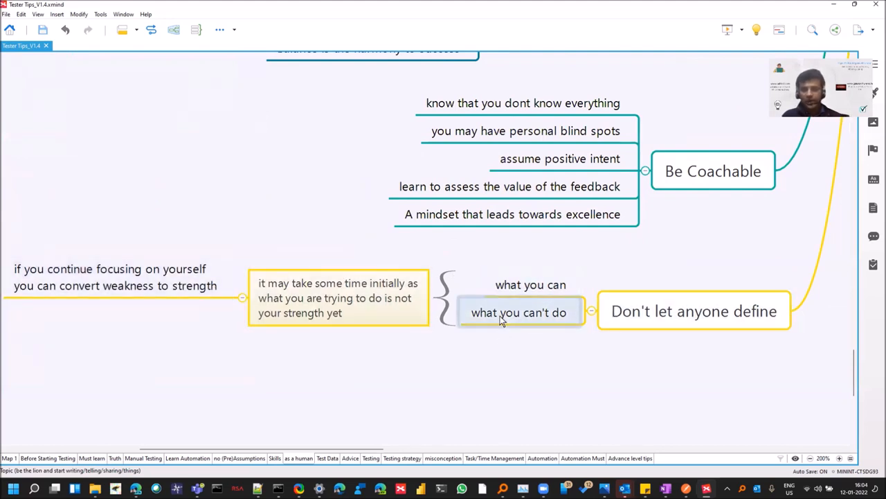
pyautogui.click(119, 292)
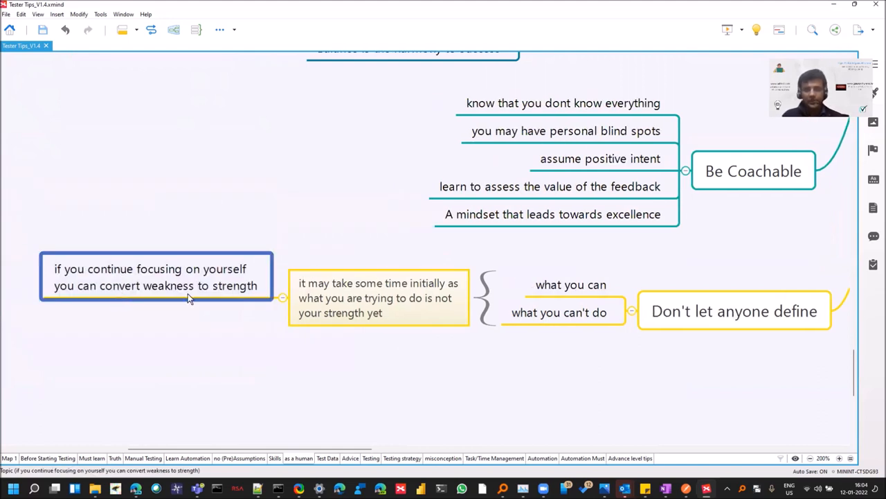
pyautogui.doubleClick(223, 303)
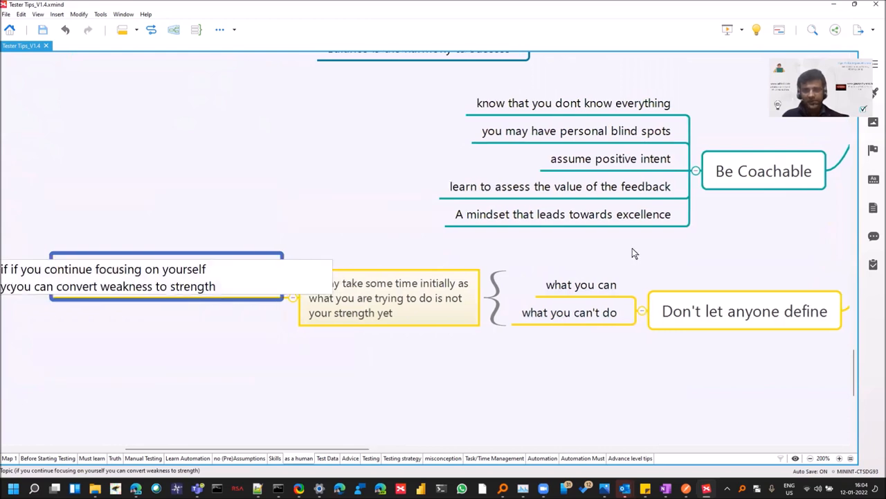
pyautogui.click(747, 184)
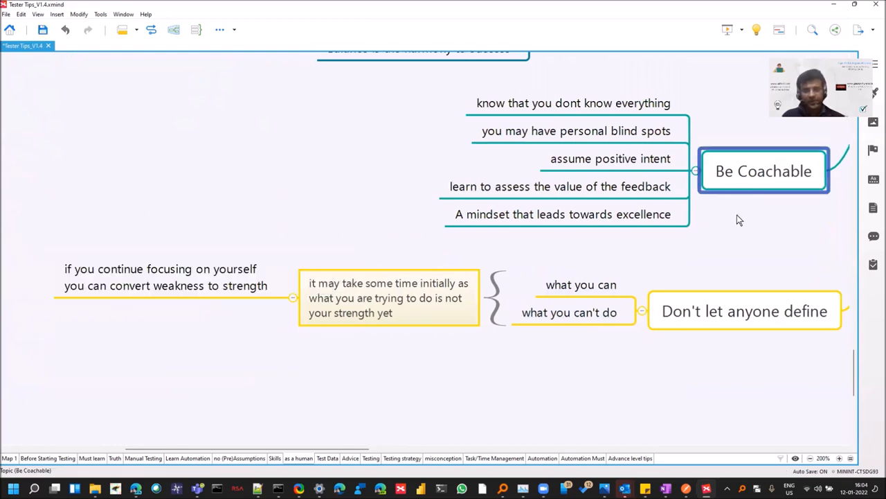
pyautogui.scroll(1, 737, 222)
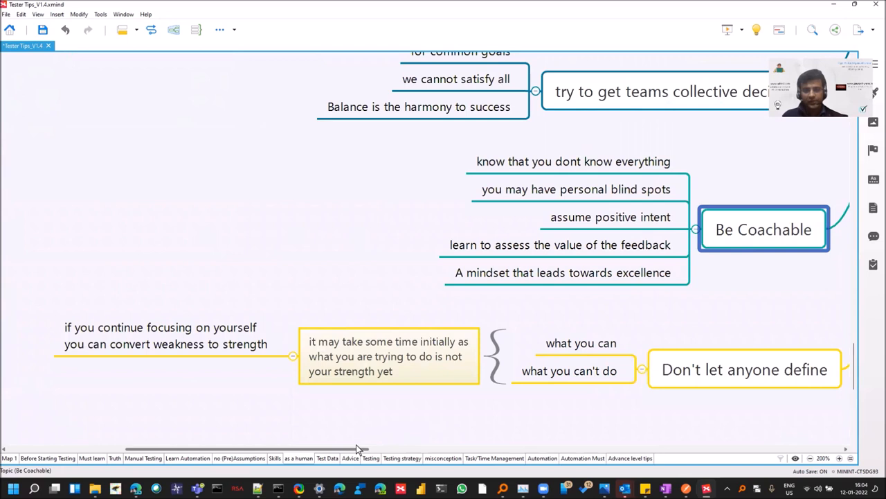
pyautogui.hscroll(3, 393, 438)
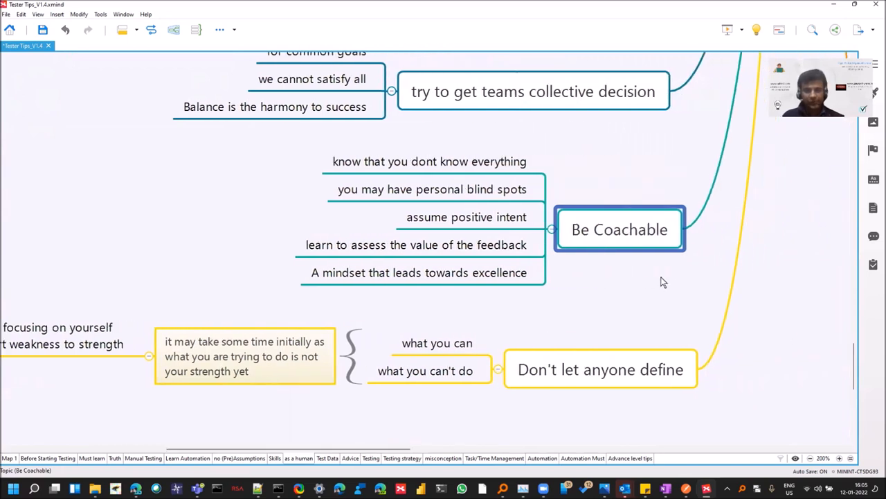
pyautogui.click(494, 198)
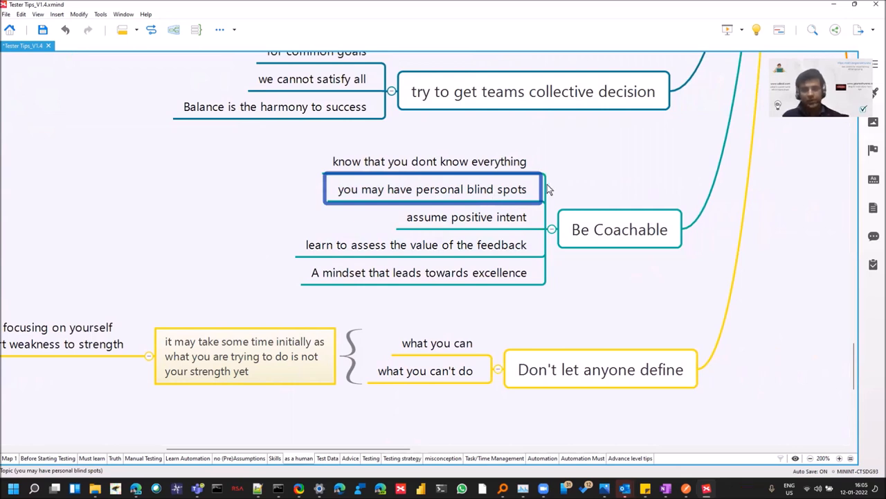
pyautogui.click(522, 228)
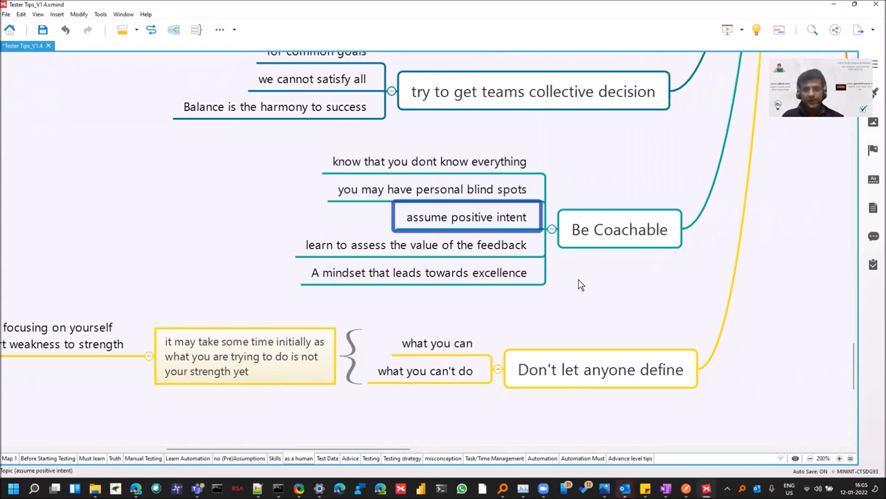
pyautogui.click(622, 234)
pyautogui.scroll(1, 611, 246)
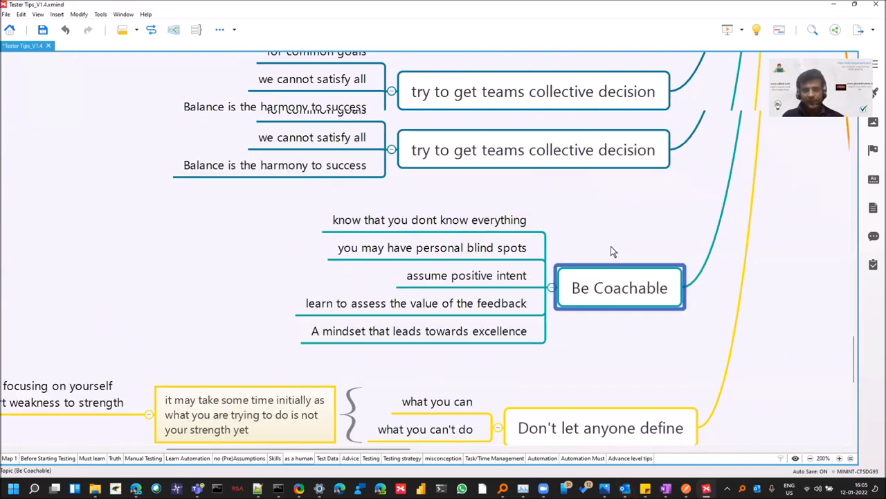
pyautogui.scroll(1, 610, 246)
pyautogui.click(606, 220)
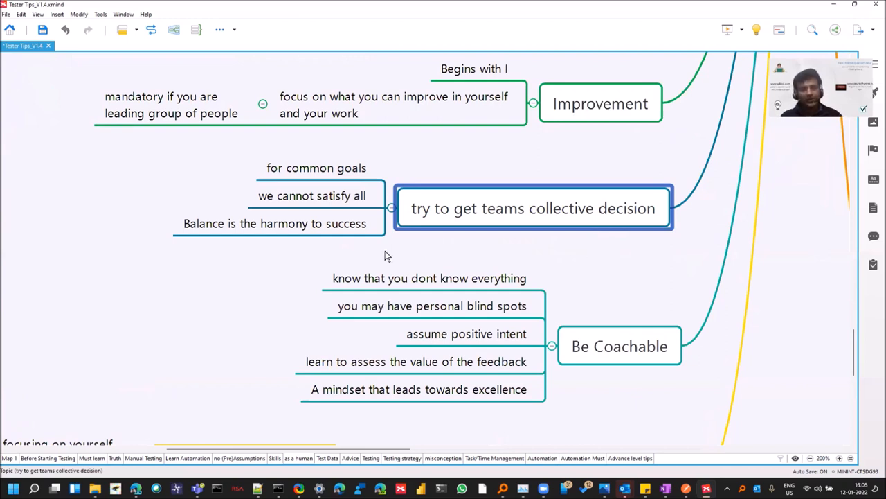
pyautogui.click(342, 202)
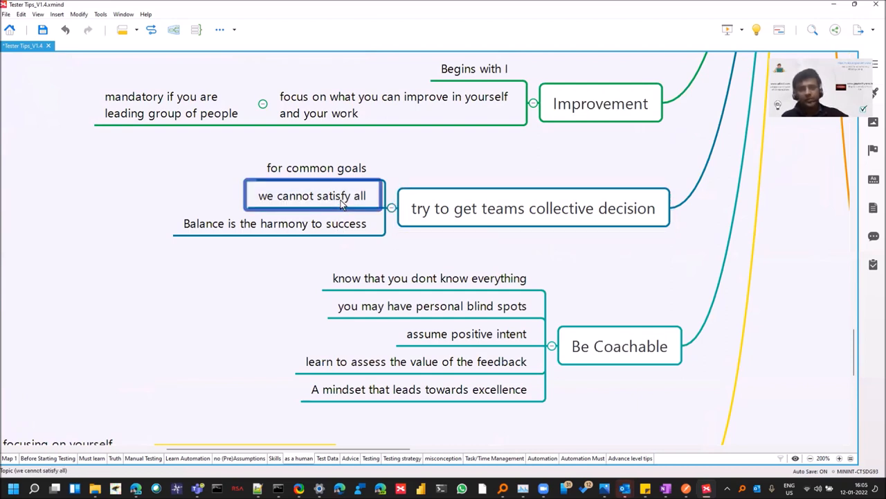
pyautogui.click(330, 235)
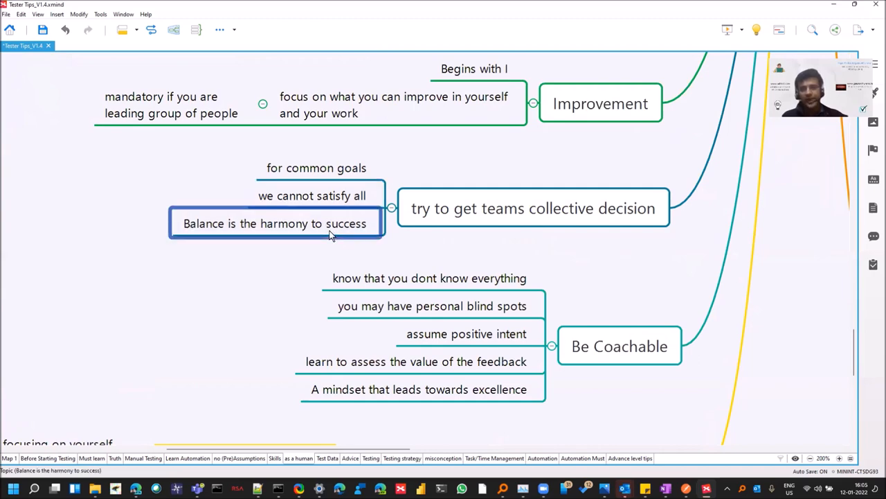
pyautogui.scroll(3, 331, 235)
pyautogui.click(589, 288)
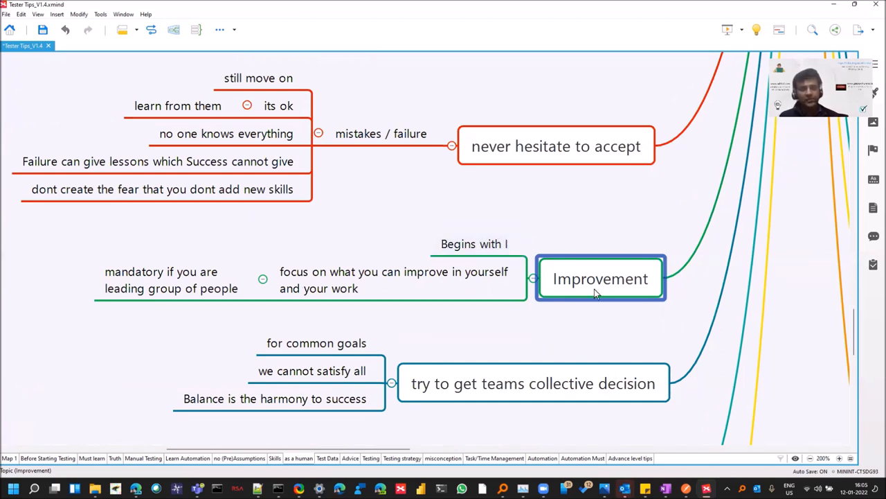
pyautogui.click(468, 296)
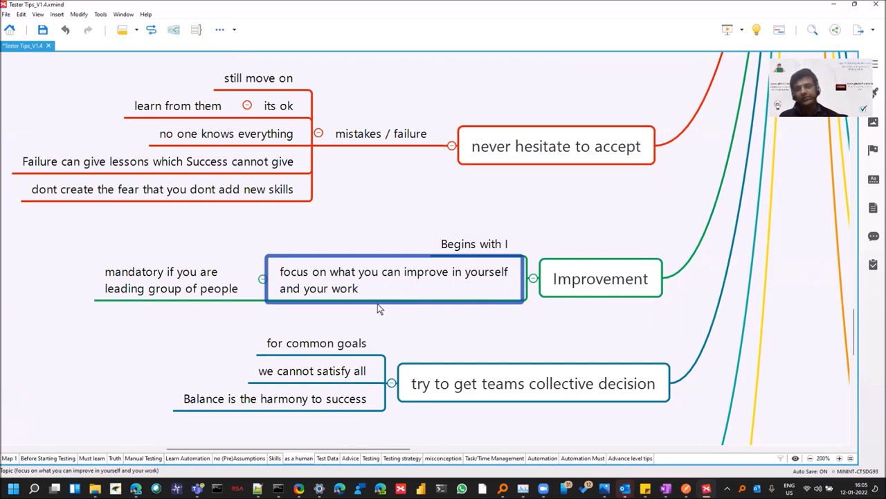
pyautogui.click(543, 158)
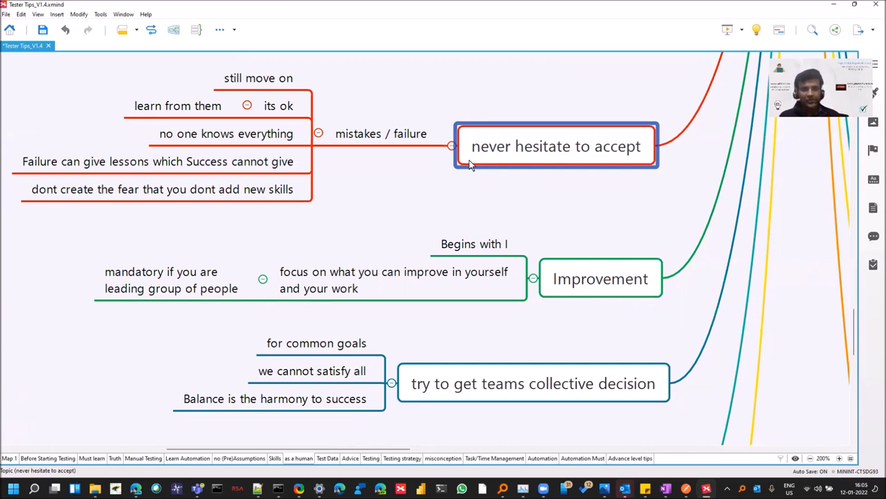
pyautogui.click(340, 137)
pyautogui.scroll(3, 228, 238)
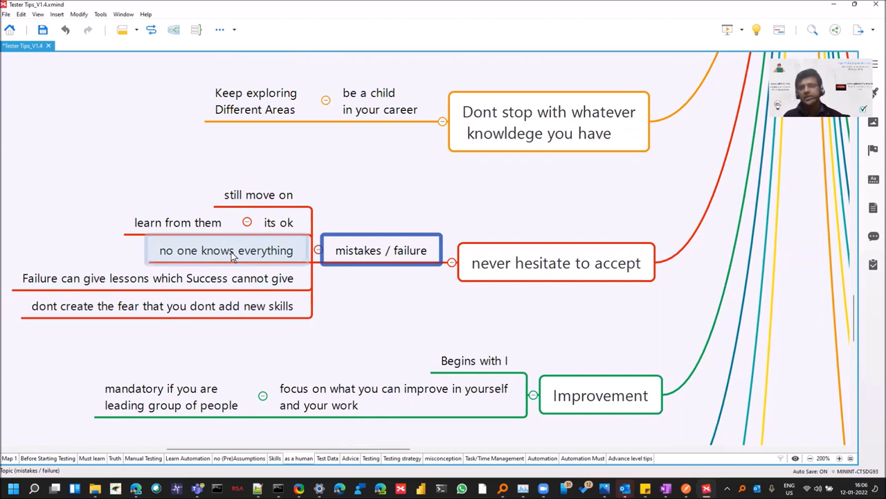
pyautogui.click(233, 281)
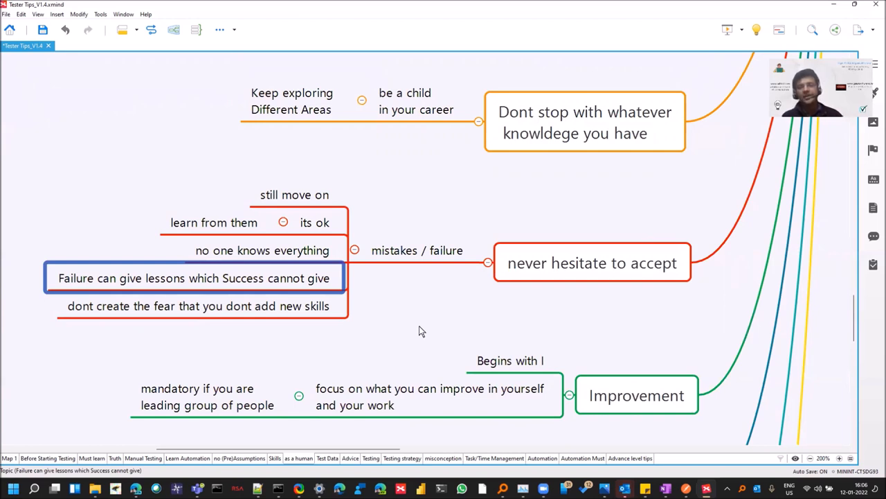
pyautogui.click(266, 311)
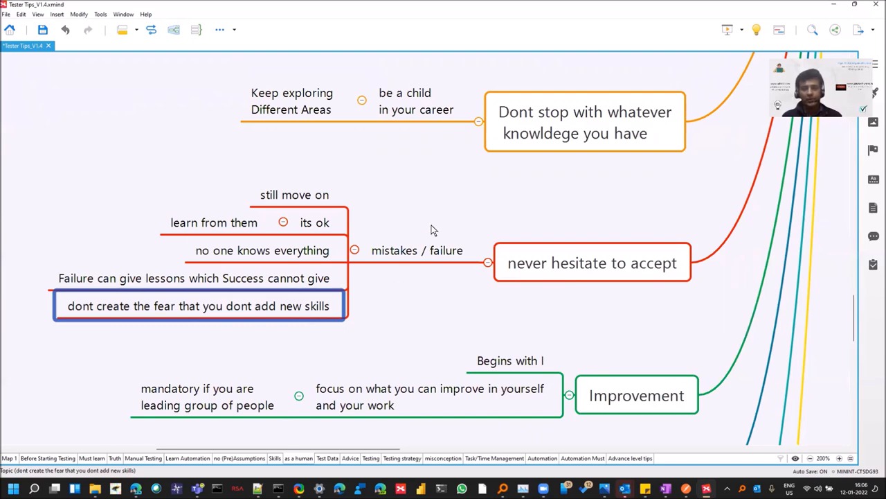
pyautogui.scroll(3, 436, 236)
pyautogui.click(587, 260)
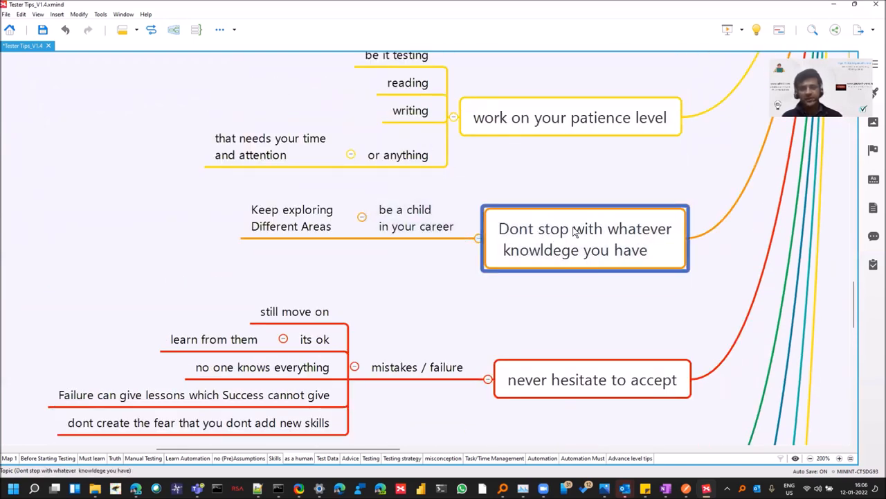
pyautogui.click(450, 227)
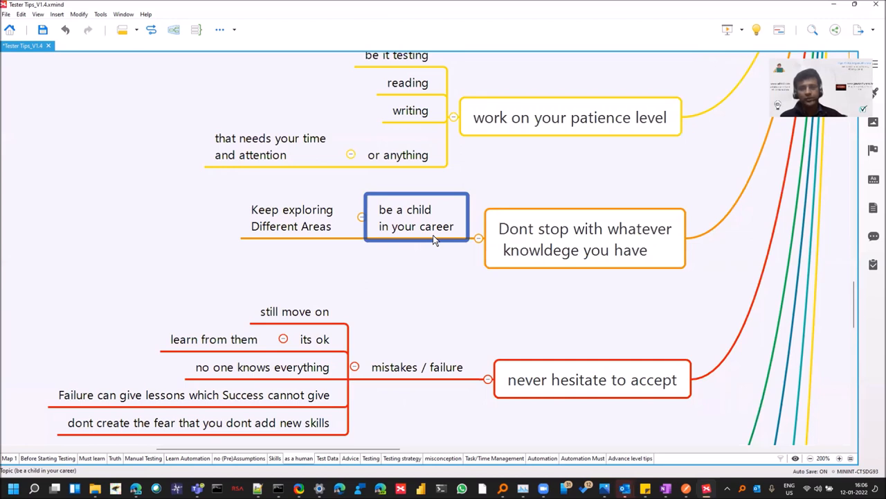
pyautogui.scroll(1, 433, 235)
pyautogui.click(529, 179)
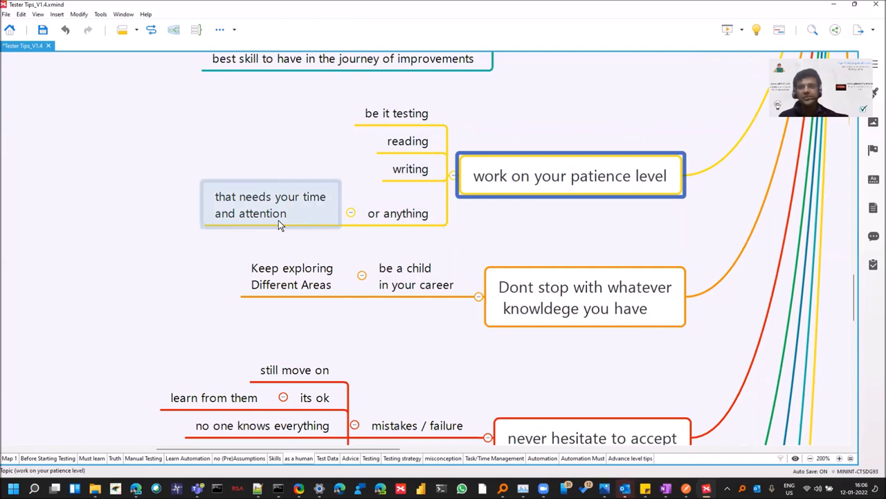
pyautogui.scroll(2, 279, 224)
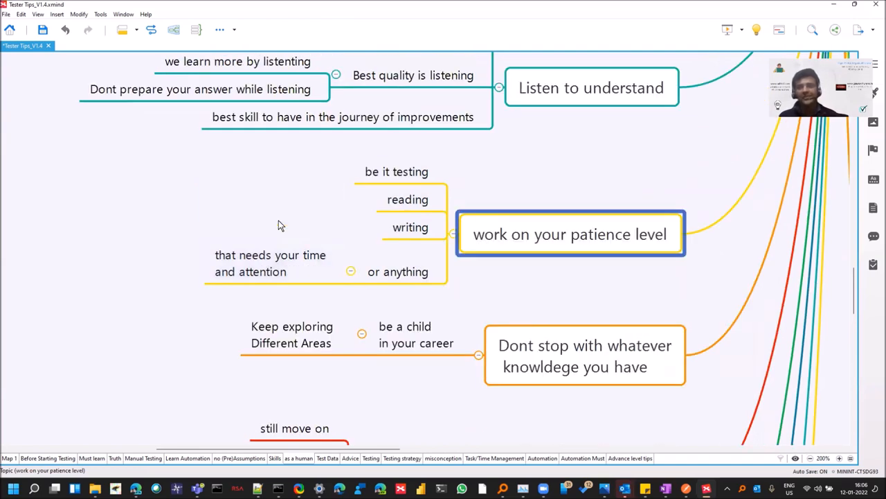
pyautogui.scroll(2, 282, 224)
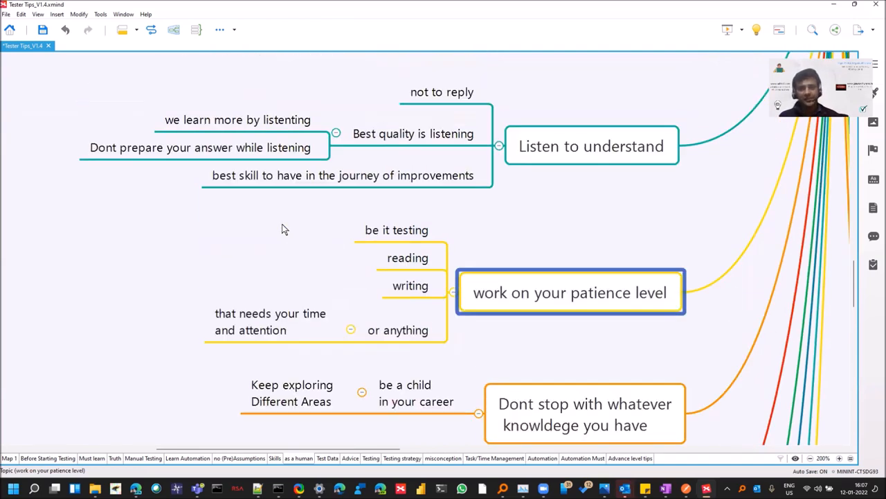
pyautogui.scroll(2, 282, 225)
pyautogui.click(578, 207)
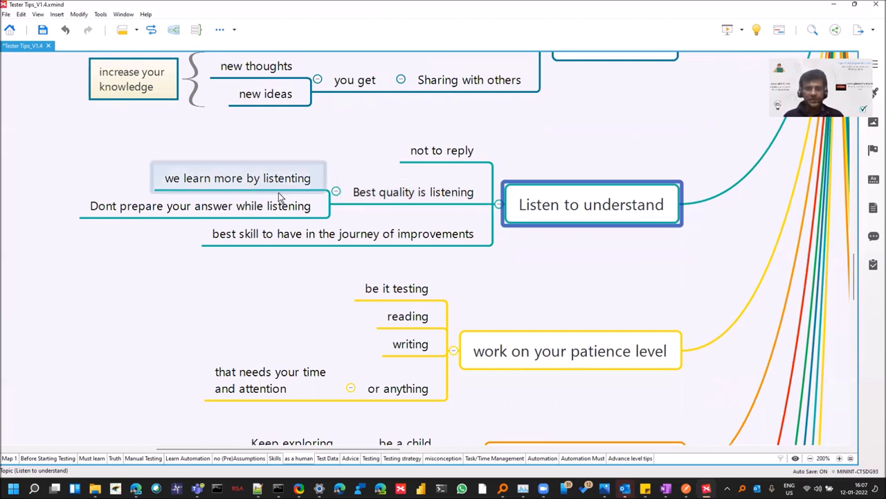
pyautogui.click(391, 200)
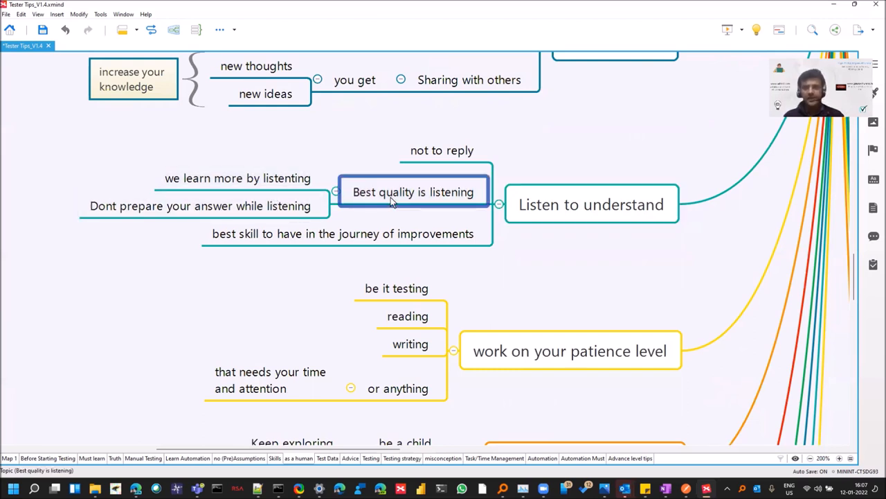
pyautogui.click(277, 216)
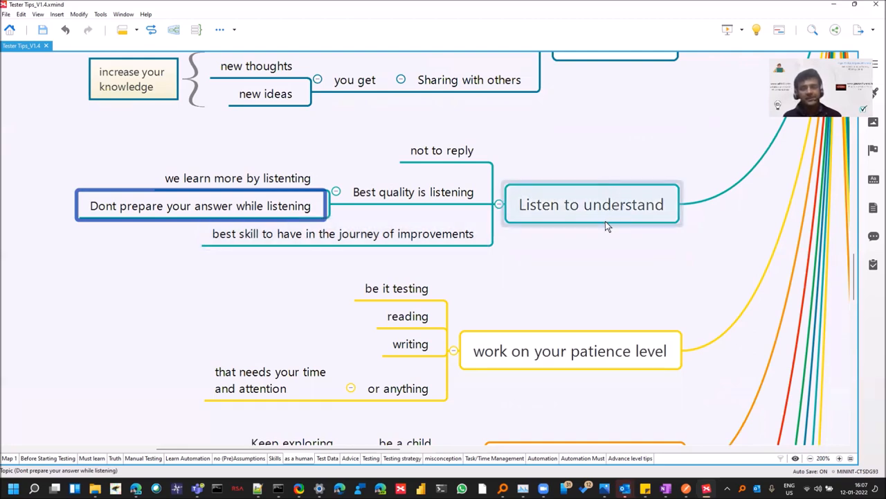
pyautogui.scroll(3, 606, 222)
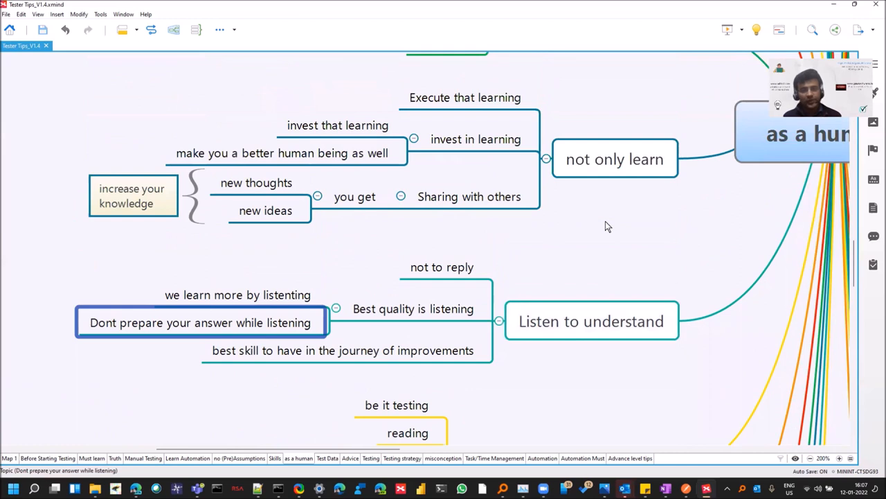
pyautogui.click(613, 165)
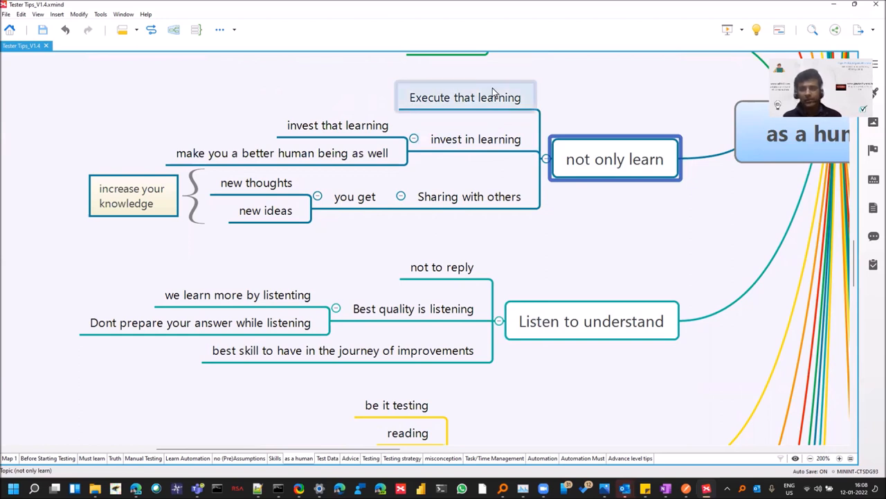
pyautogui.click(487, 140)
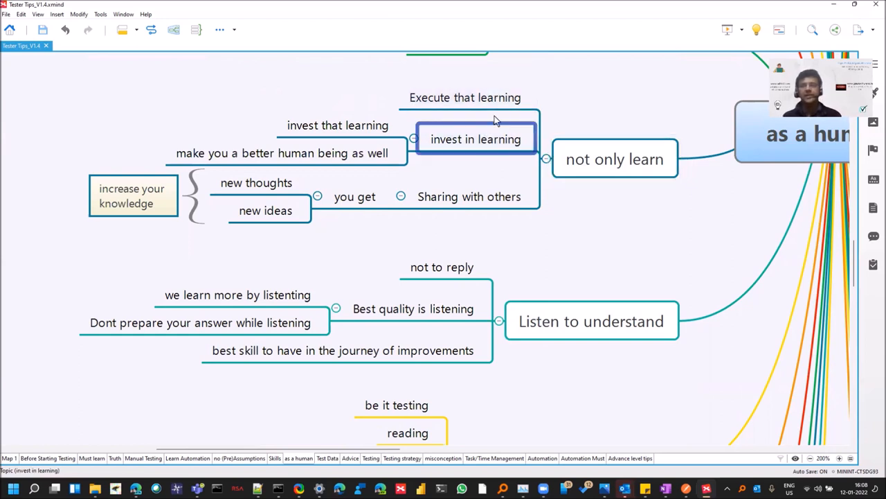
pyautogui.click(498, 102)
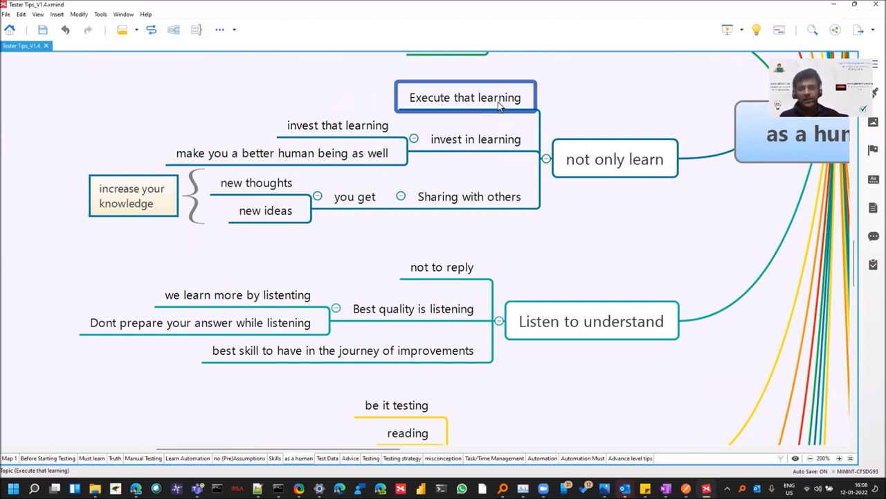
pyautogui.click(470, 204)
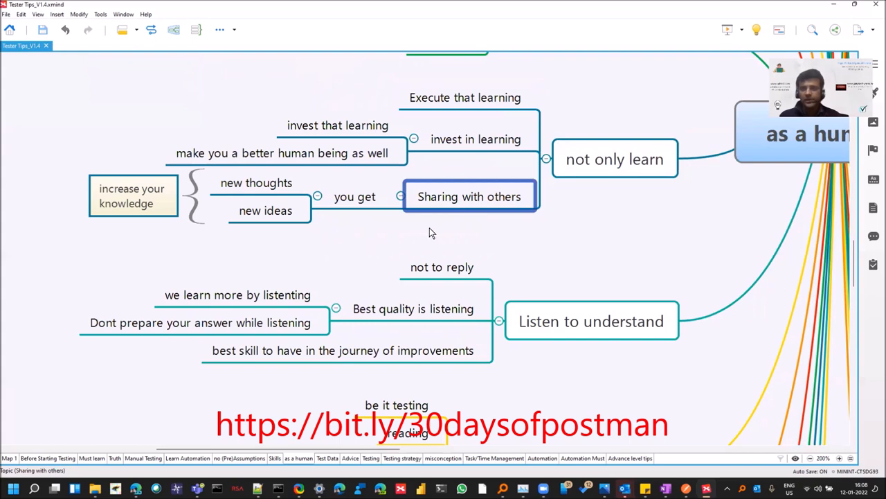
pyautogui.scroll(2, 438, 232)
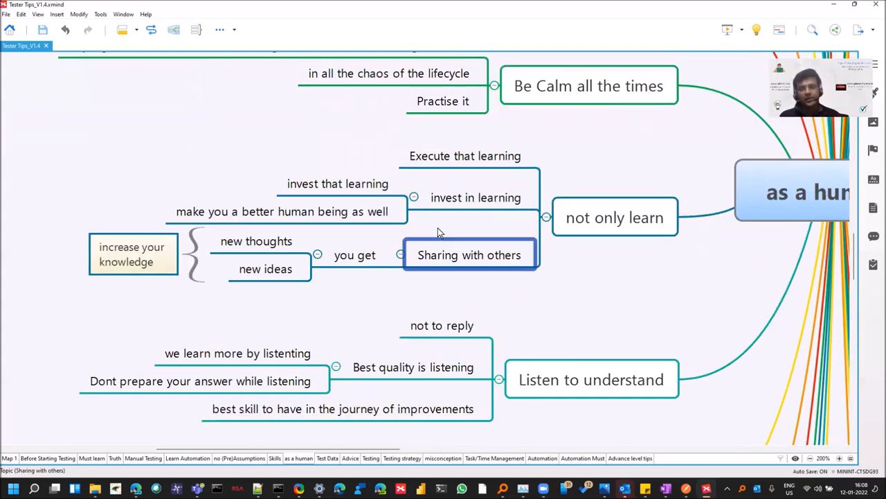
pyautogui.scroll(2, 438, 233)
pyautogui.scroll(2, 437, 233)
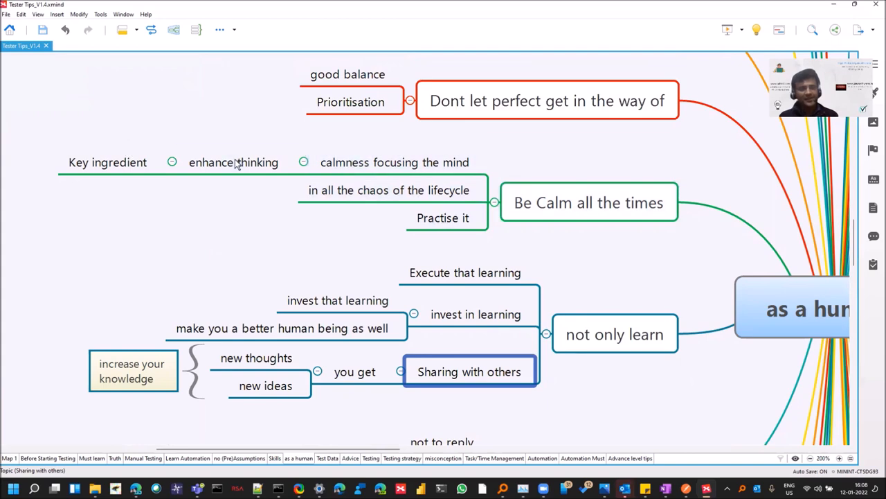
pyautogui.scroll(2, 475, 159)
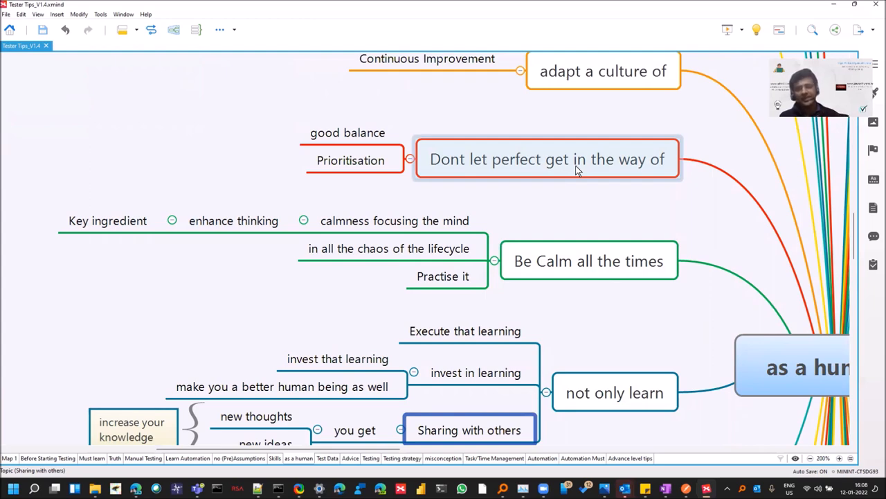
pyautogui.scroll(2, 578, 171)
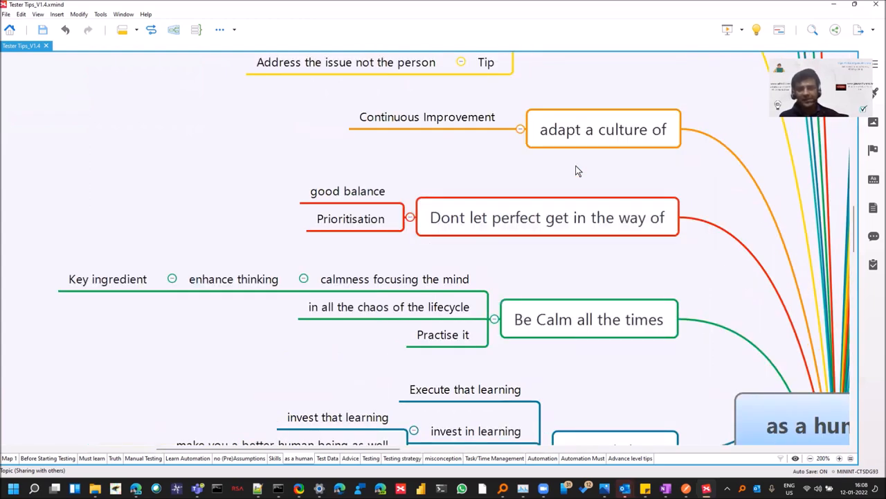
pyautogui.scroll(2, 578, 171)
pyautogui.click(476, 187)
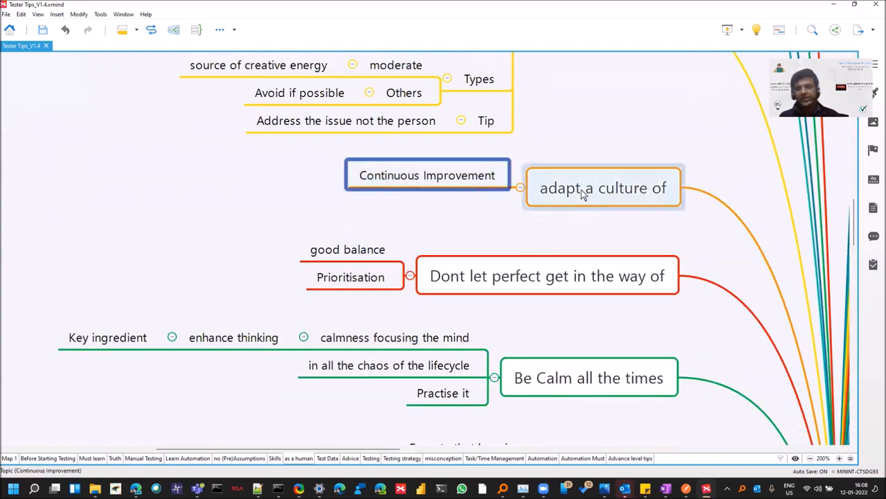
pyautogui.scroll(4, 581, 194)
pyautogui.scroll(2, 581, 194)
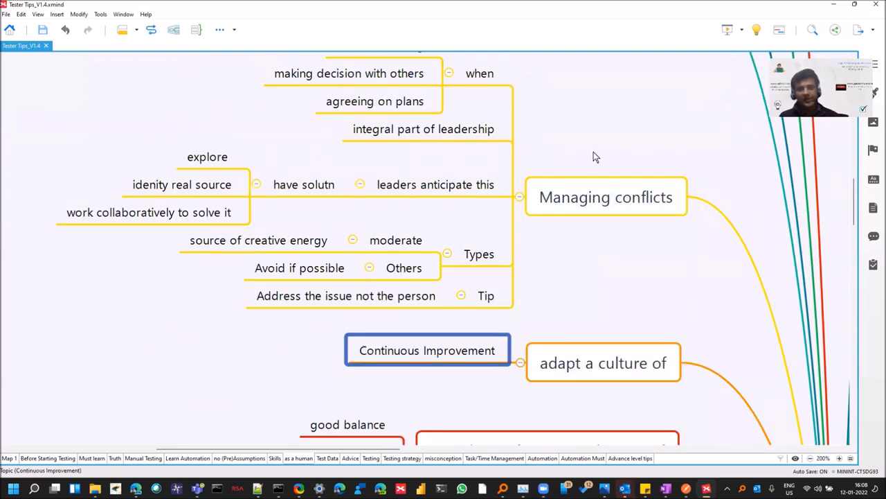
pyautogui.click(611, 199)
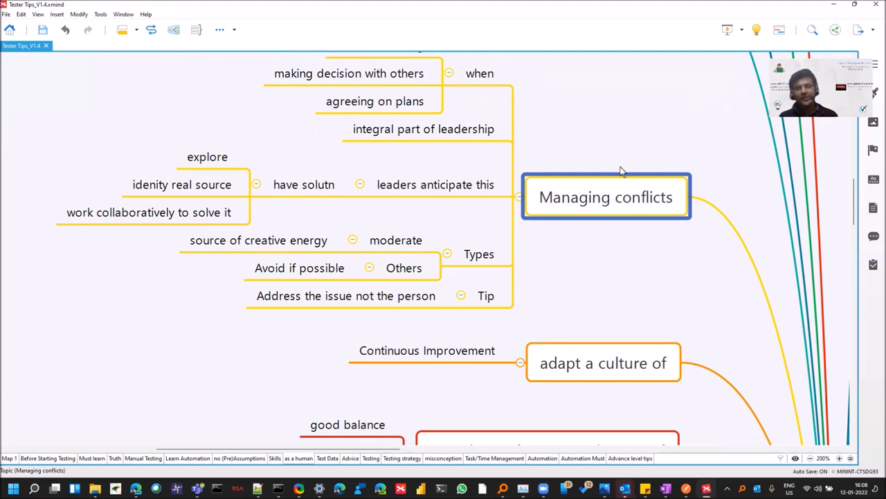
pyautogui.scroll(1, 625, 158)
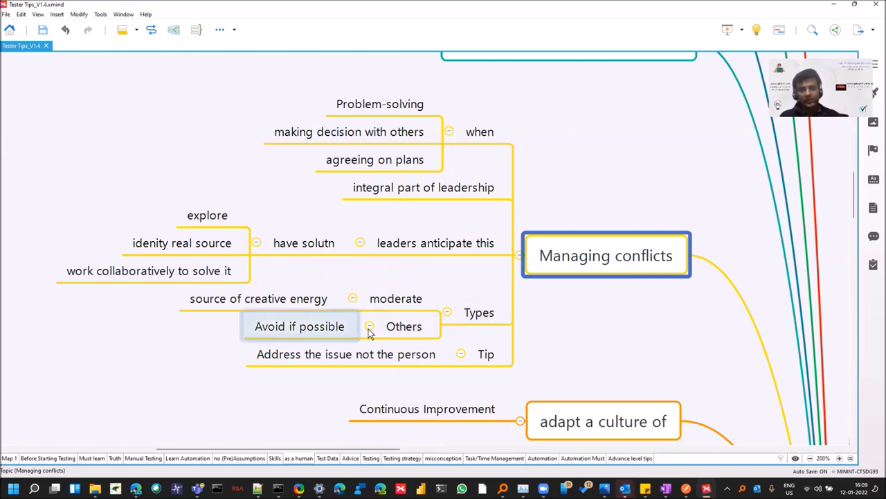
pyautogui.scroll(1, 547, 291)
pyautogui.scroll(2, 547, 291)
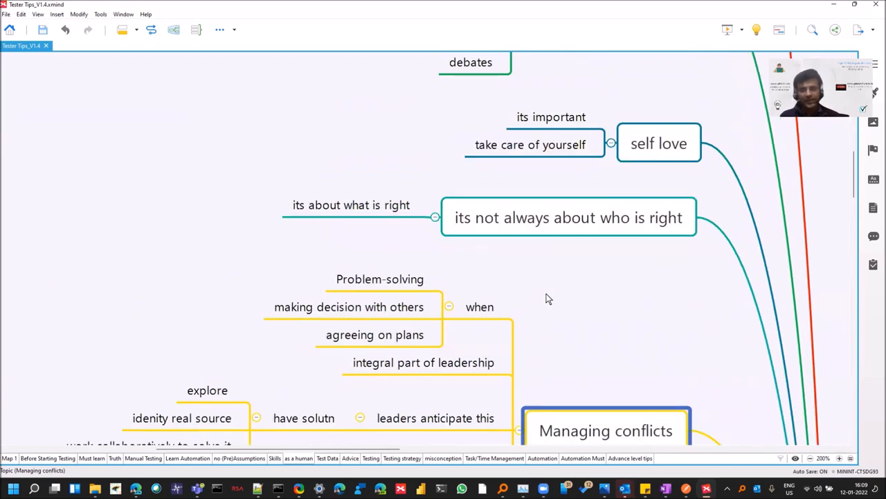
pyautogui.click(591, 222)
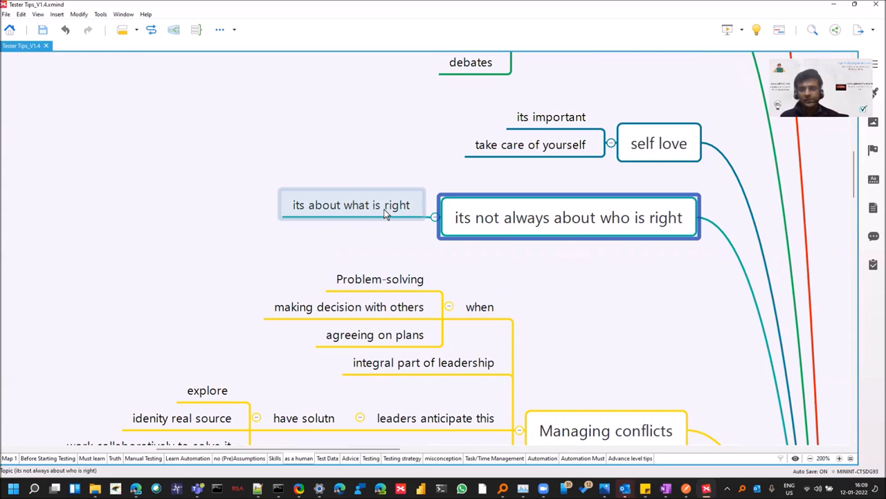
pyautogui.scroll(3, 385, 214)
pyautogui.click(630, 256)
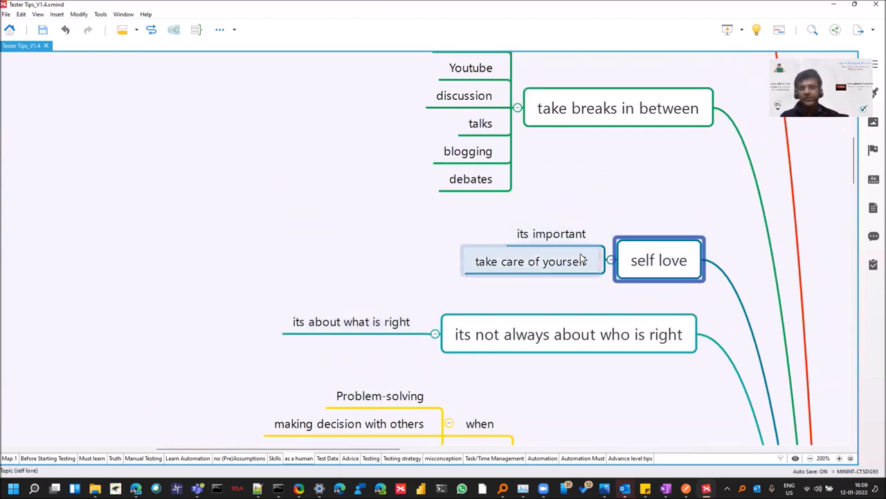
pyautogui.scroll(3, 585, 253)
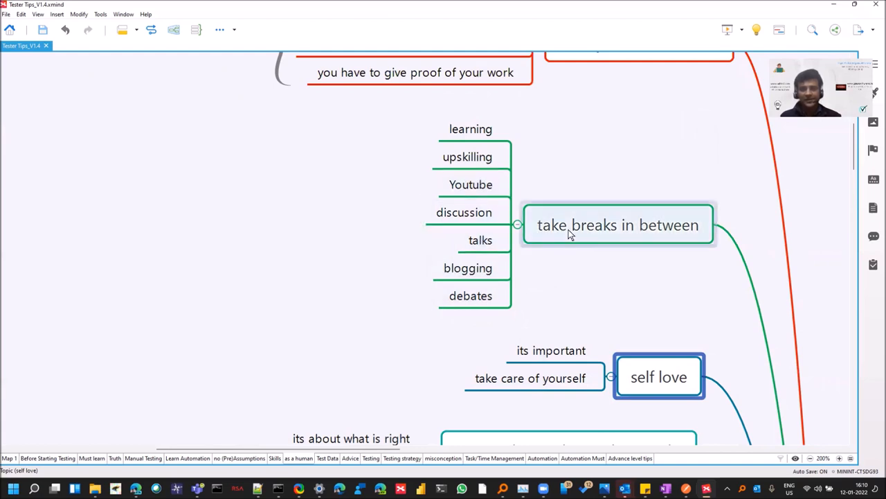
pyautogui.scroll(2, 569, 235)
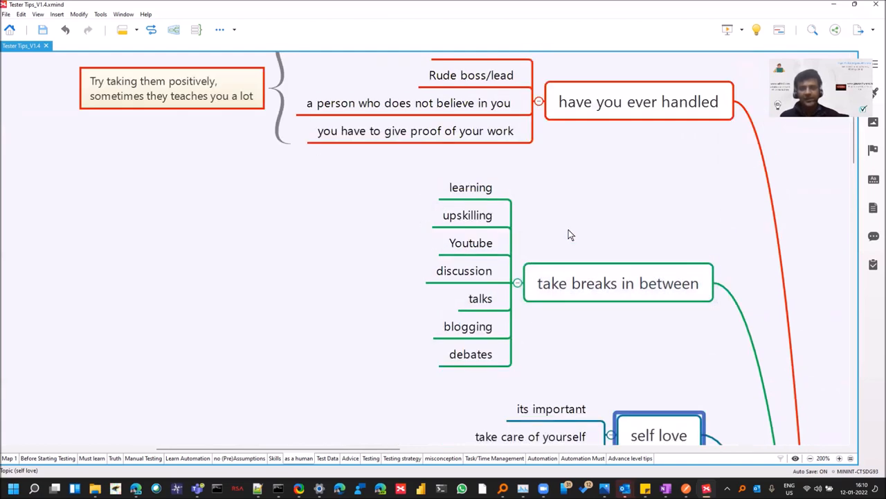
pyautogui.scroll(2, 569, 235)
pyautogui.scroll(2, 569, 235)
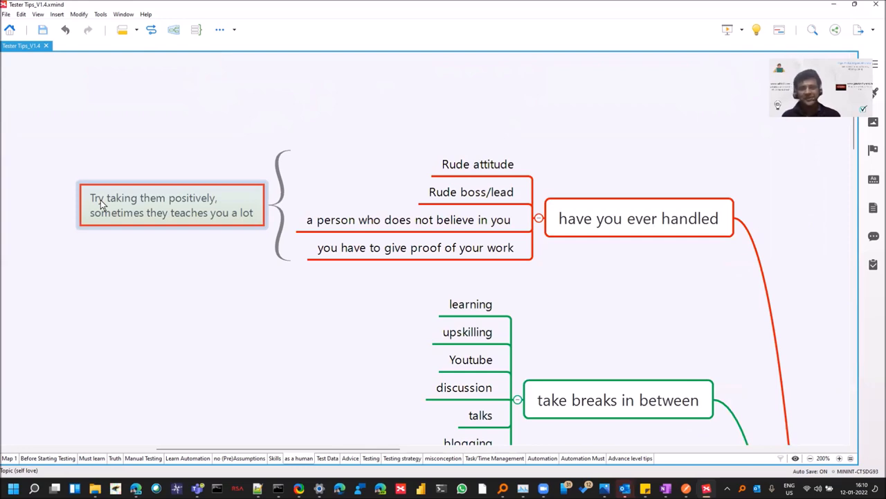
pyautogui.scroll(-1, 204, 344)
pyautogui.scroll(-3, 205, 339)
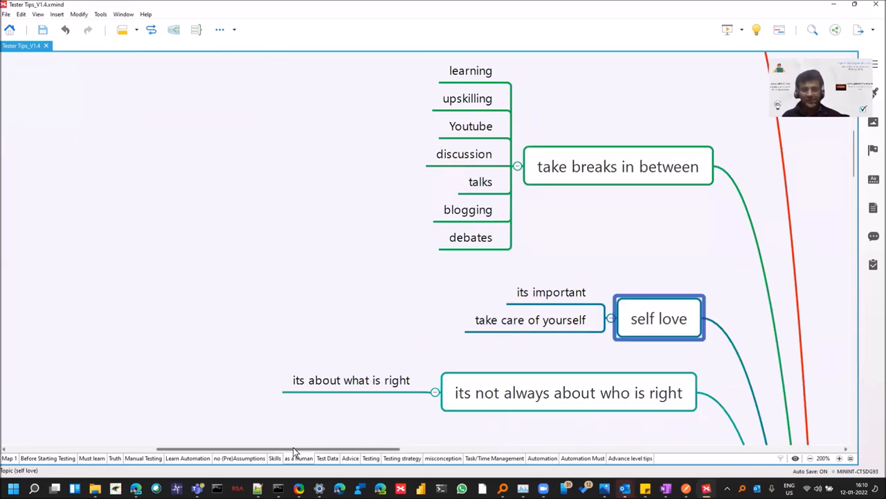
pyautogui.hscroll(1, 293, 446)
pyautogui.hscroll(3, 293, 446)
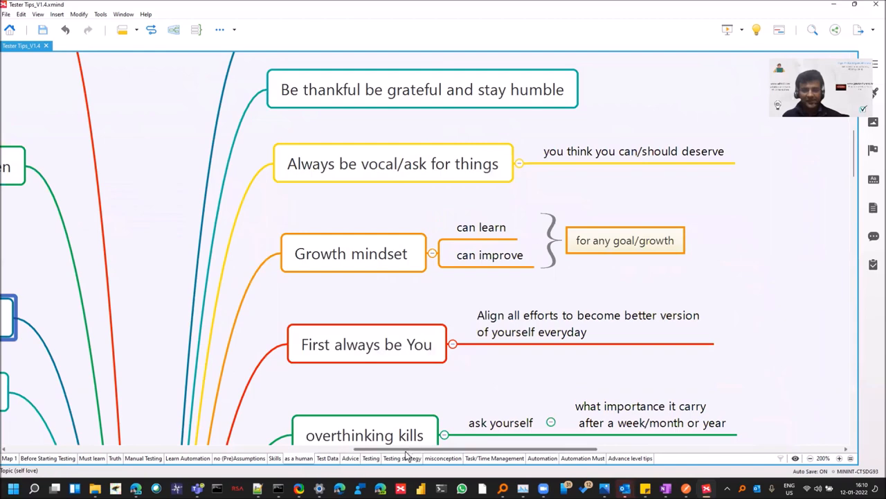
pyautogui.hscroll(-1, 405, 446)
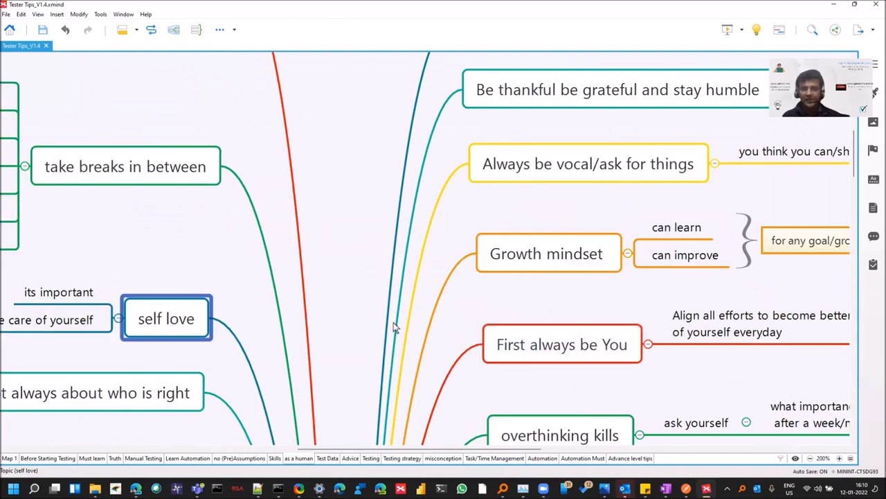
pyautogui.scroll(-2, 393, 323)
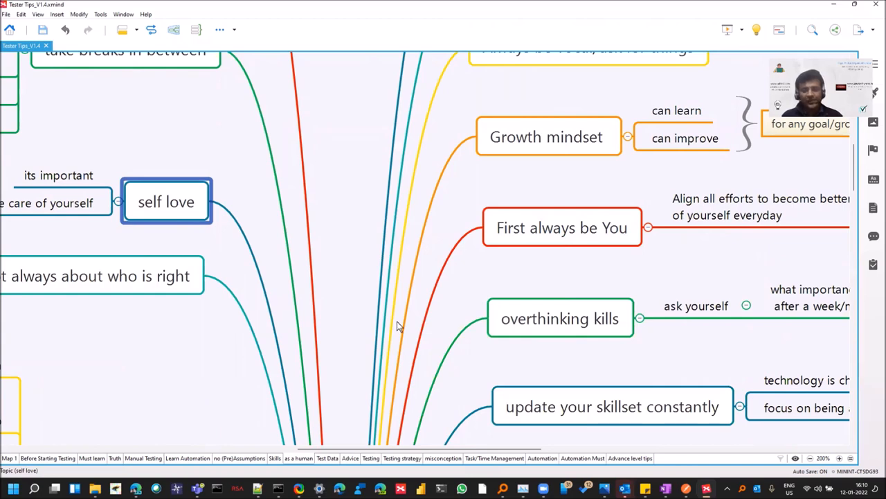
pyautogui.scroll(-3, 398, 325)
pyautogui.scroll(-2, 398, 326)
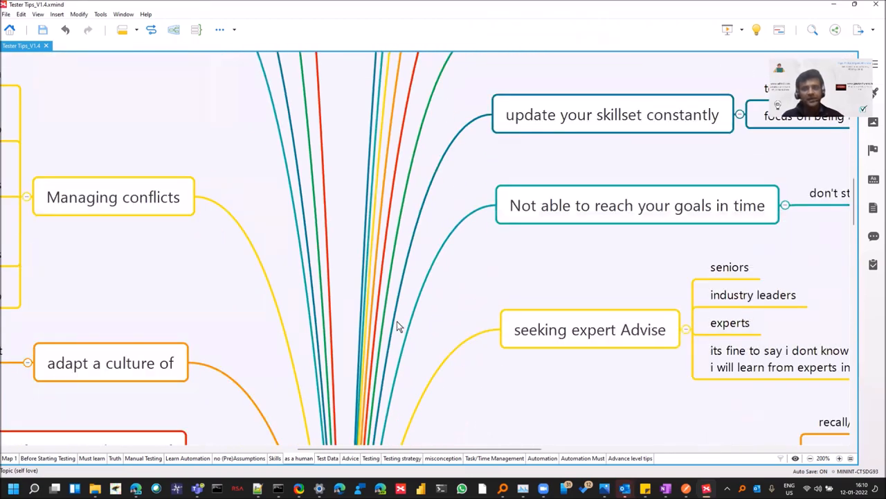
pyautogui.scroll(-2, 398, 326)
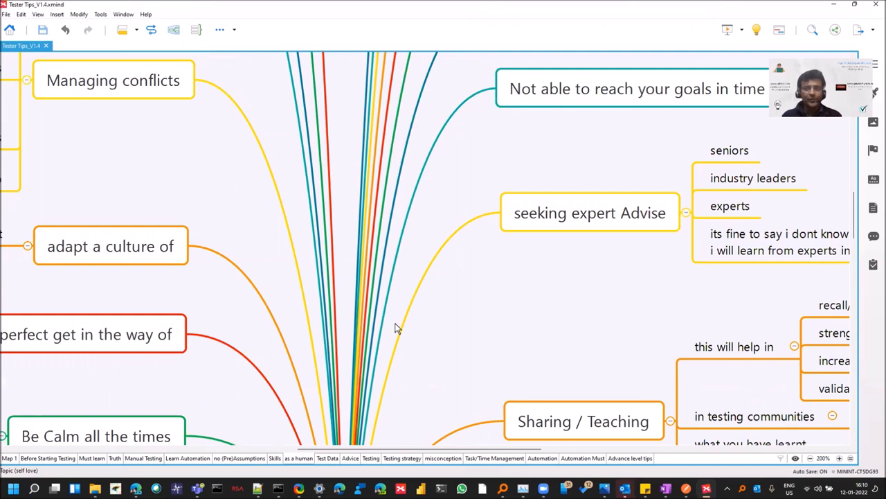
# Switch from XMind to the Chrome window showing the Udzial YouTube channel.
pyautogui.hotkey('alt', 'Tab')
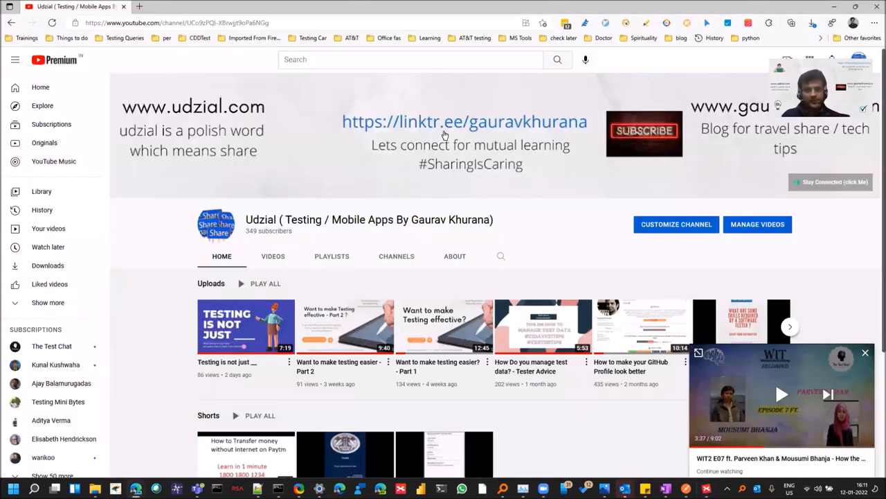